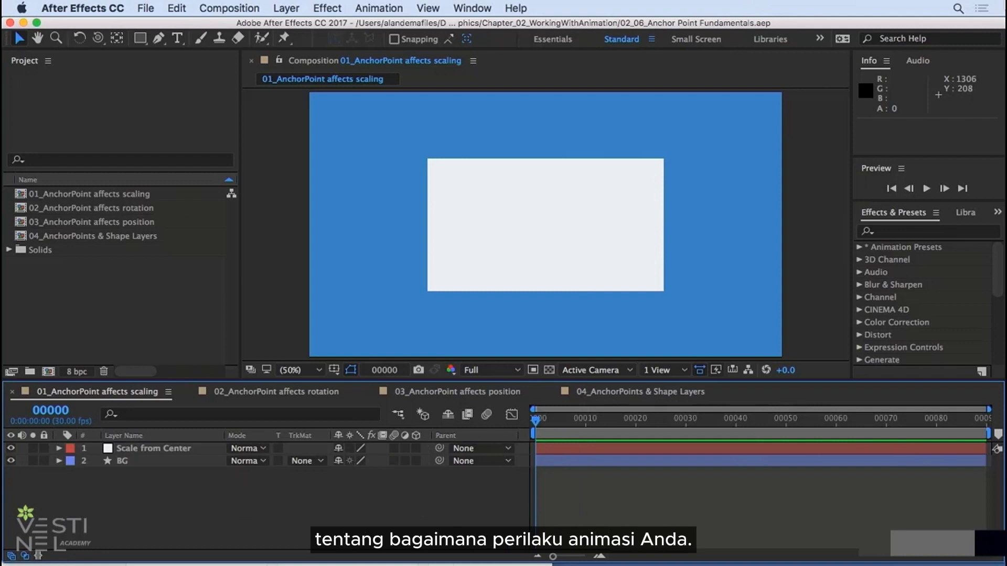
- Reveal the transform properties of the Scale from Center layer and scrub through its scale keyframes to examine the animation
{"action": "left_click", "coordinate": [135, 452]}
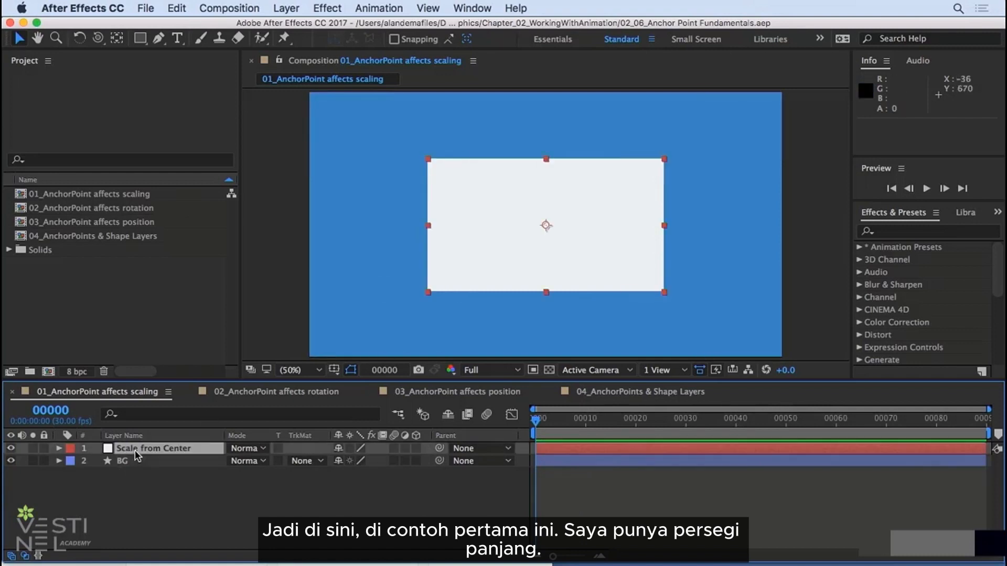
{"action": "left_click", "coordinate": [59, 449]}
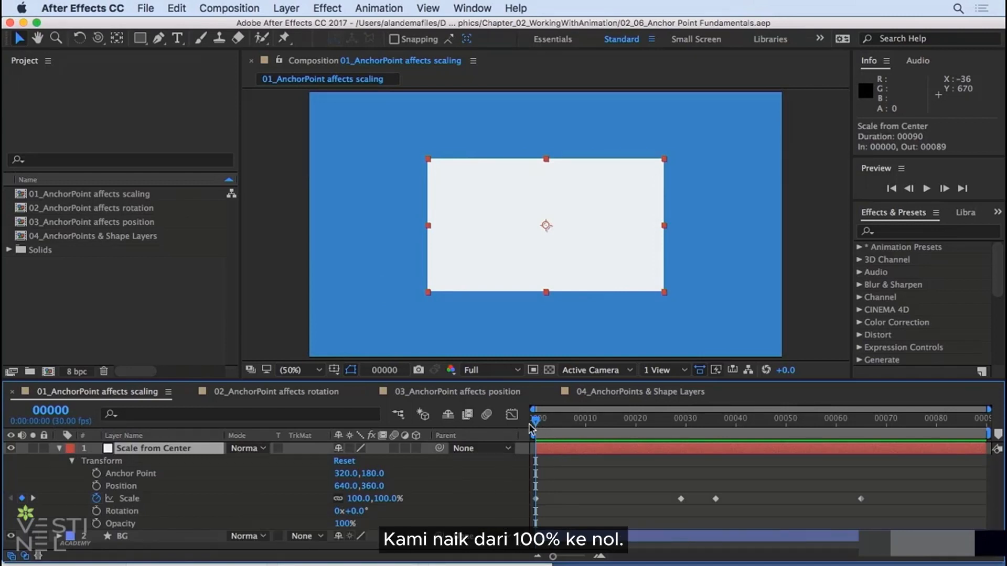
{"action": "left_click_drag", "start_coordinate": [670, 423], "coordinate": [862, 431]}
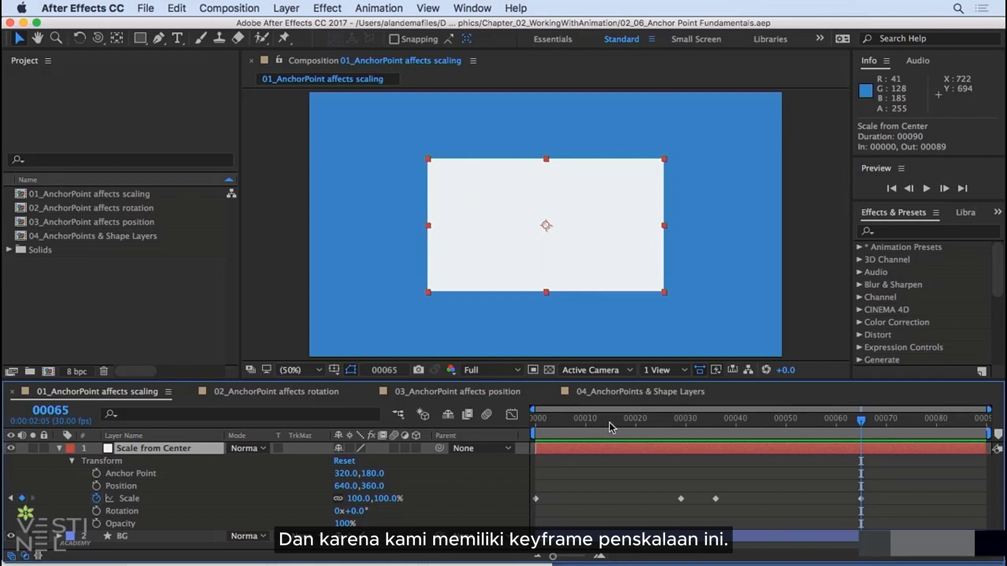
{"action": "left_click_drag", "start_coordinate": [609, 421], "coordinate": [495, 475]}
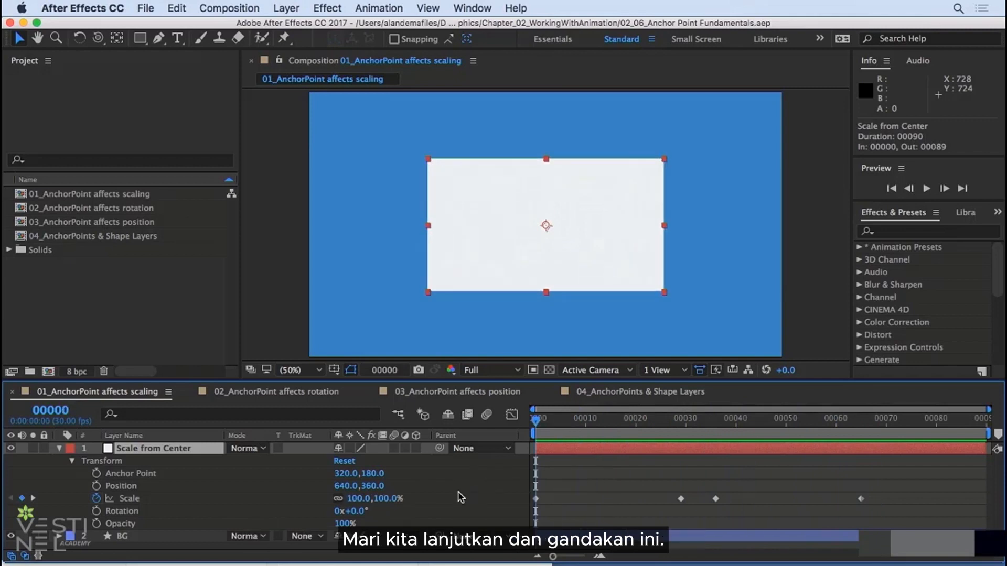
{"action": "left_click", "coordinate": [58, 448]}
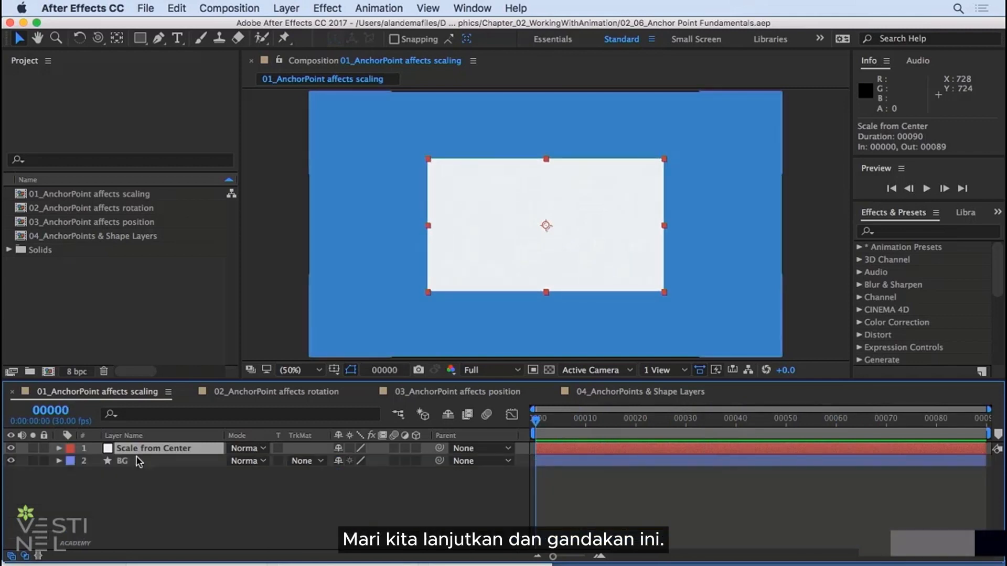
- Duplicate the Scale from Center layer and hide the original layer
{"action": "left_click", "coordinate": [176, 7]}
{"action": "left_click", "coordinate": [231, 184]}
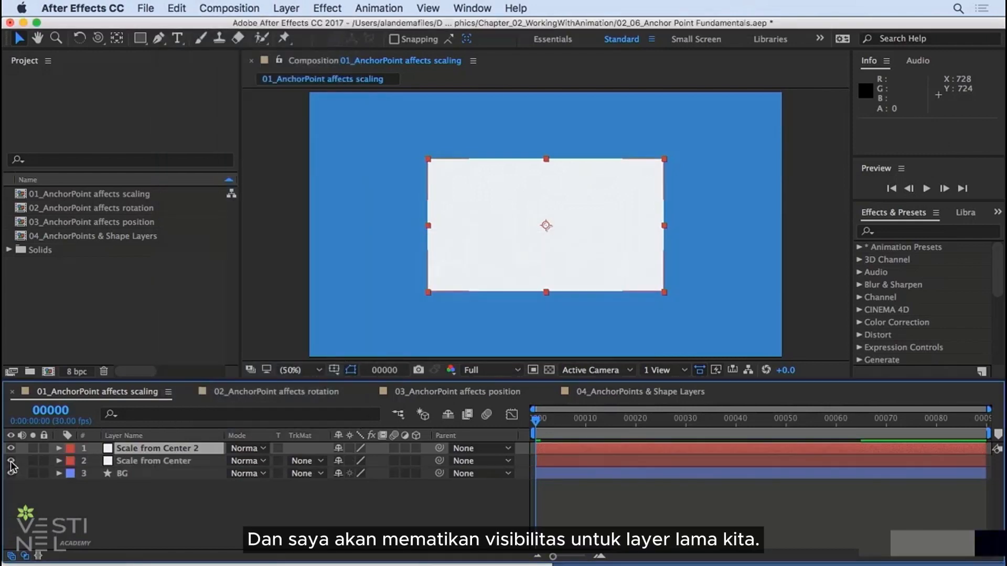
{"action": "left_click", "coordinate": [10, 462]}
- Rename the duplicated layer as "Scale from LEFT"
{"action": "left_click", "coordinate": [140, 450]}
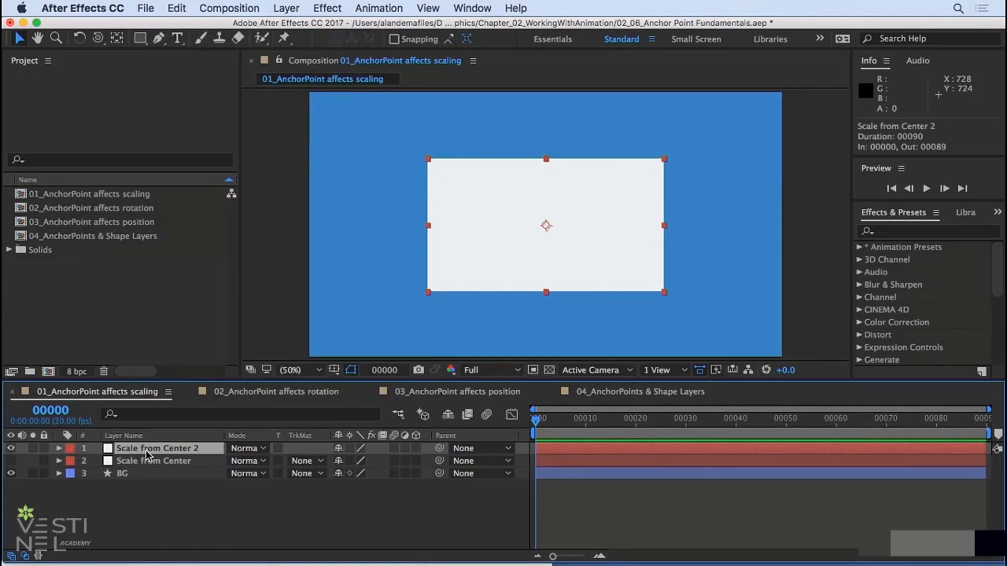
{"action": "key", "text": "Return"}
{"action": "key", "text": "Right"}
{"action": "key", "text": "BackSpace"}
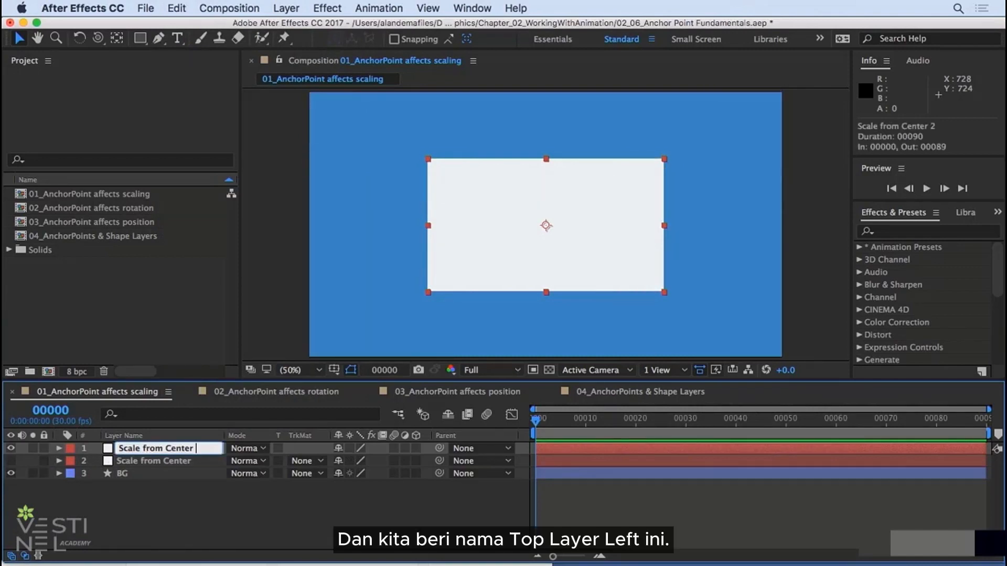
{"action": "key", "text": "BackSpace"}
{"action": "key", "text": "BackSpace"}
{"action": "type", "text": "L"}
{"action": "key", "text": "Return"}
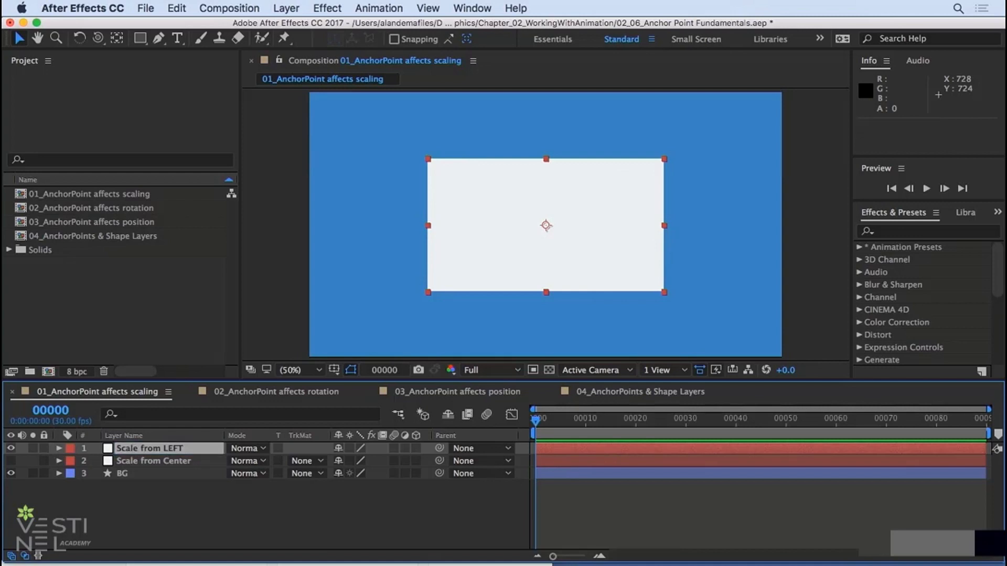
- Move the Scale from LEFT layer's anchor point to the middle of the rectangle's left edge and reveal its transform properties
{"action": "left_click", "coordinate": [118, 37]}
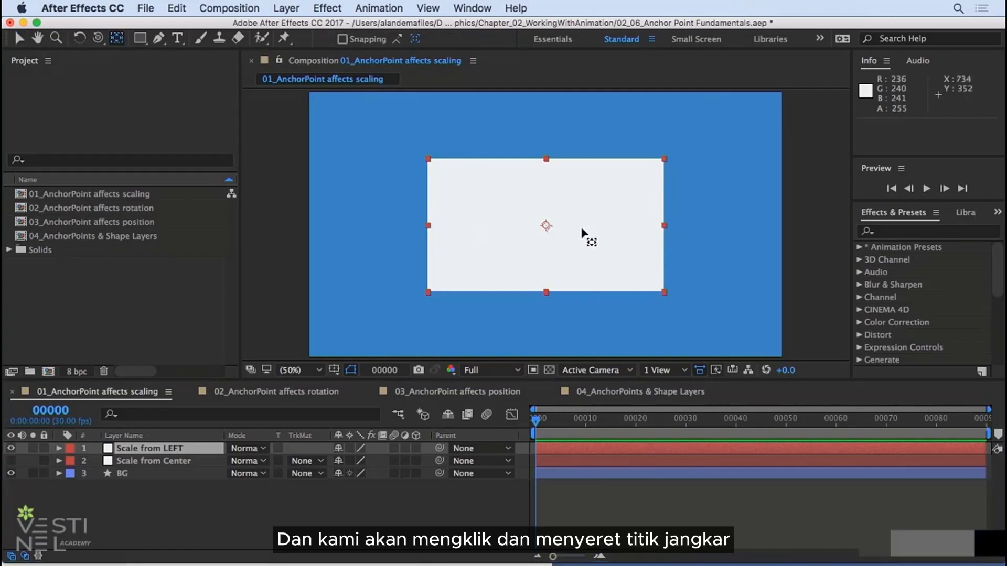
{"action": "left_click_drag", "start_coordinate": [551, 228], "coordinate": [433, 237]}
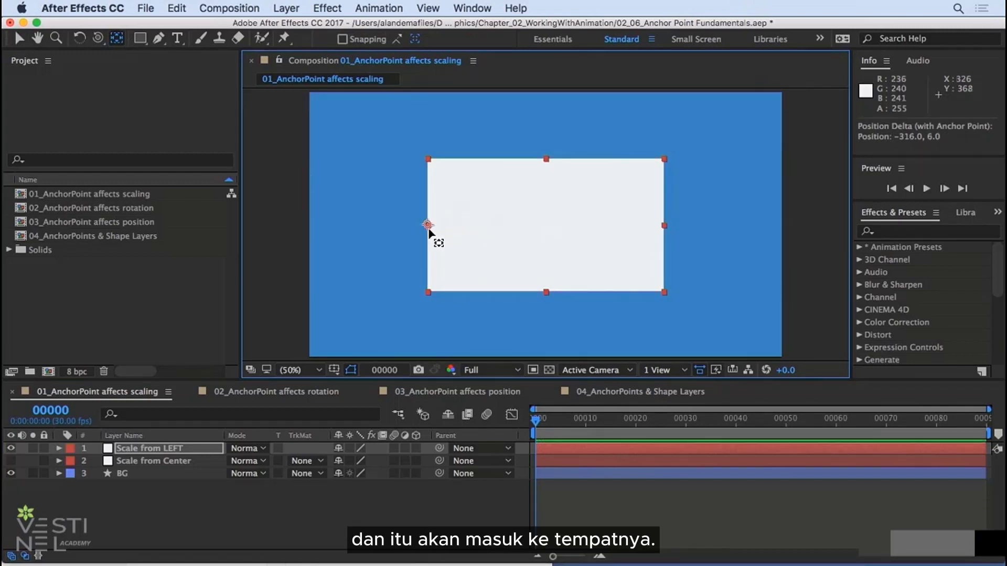
{"action": "left_click", "coordinate": [58, 449]}
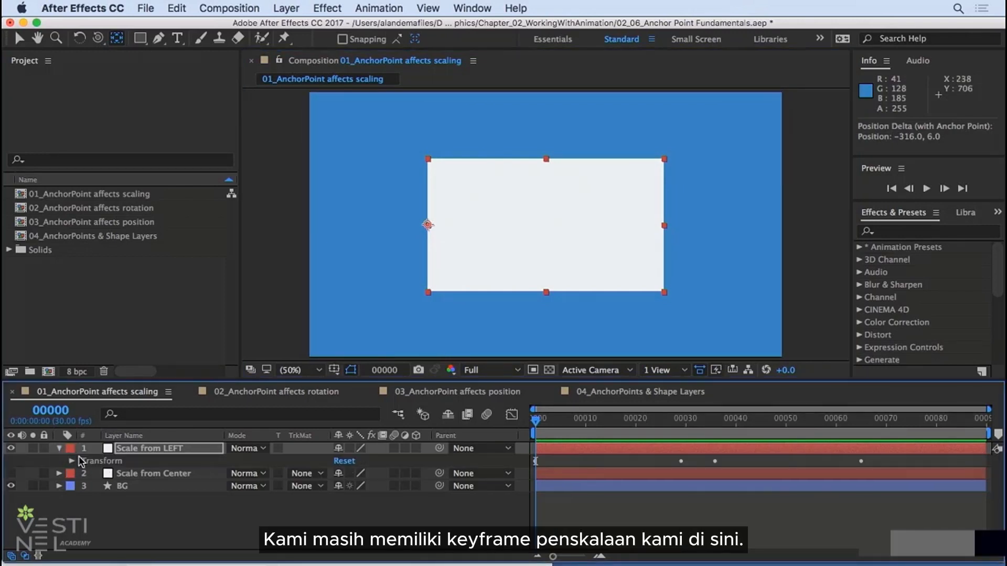
{"action": "left_click", "coordinate": [72, 461]}
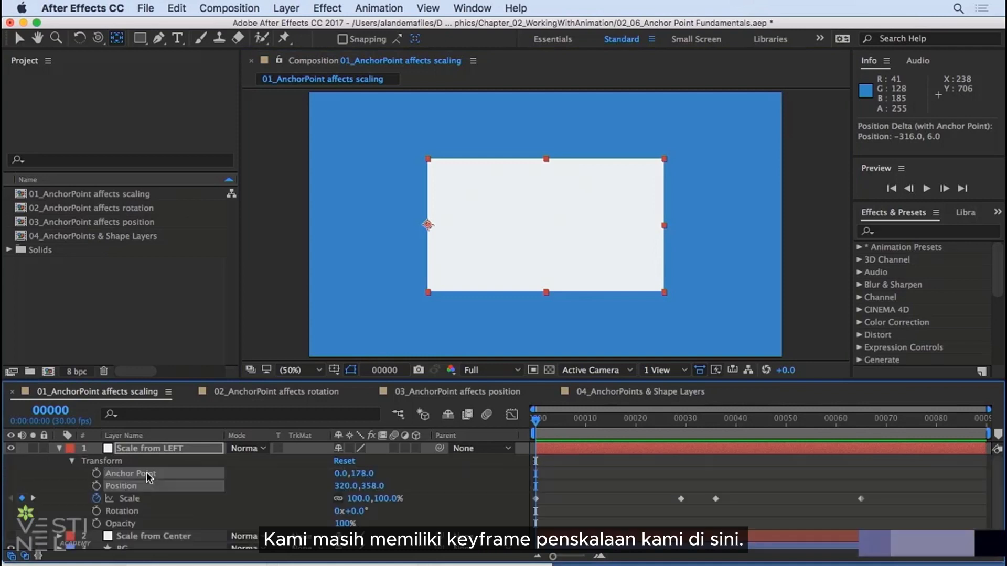
- Preview the Scale from LEFT animation with nothing selected, then park the playhead at frame 13 to inspect the scaling
{"action": "left_click", "coordinate": [287, 480]}
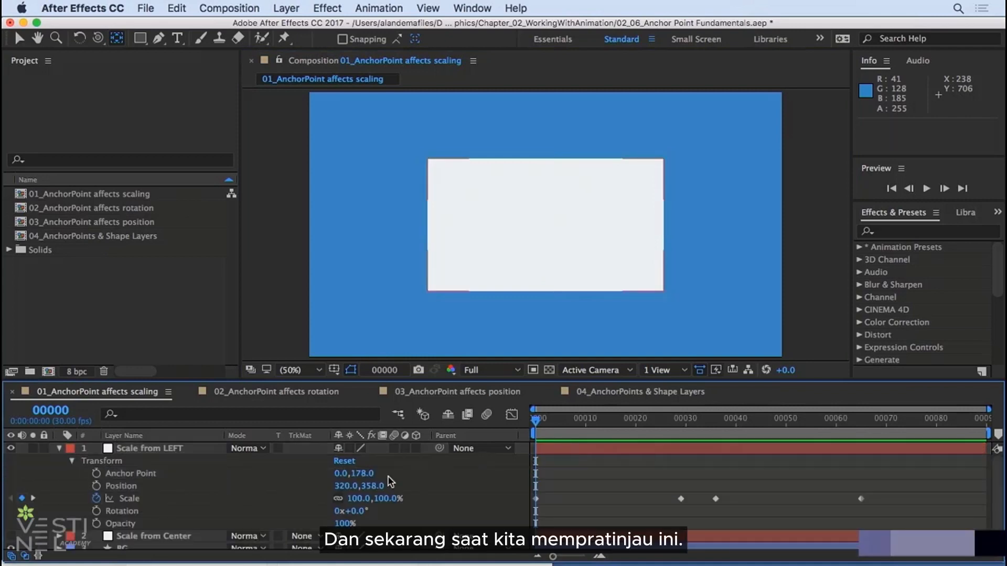
{"action": "key", "text": "space"}
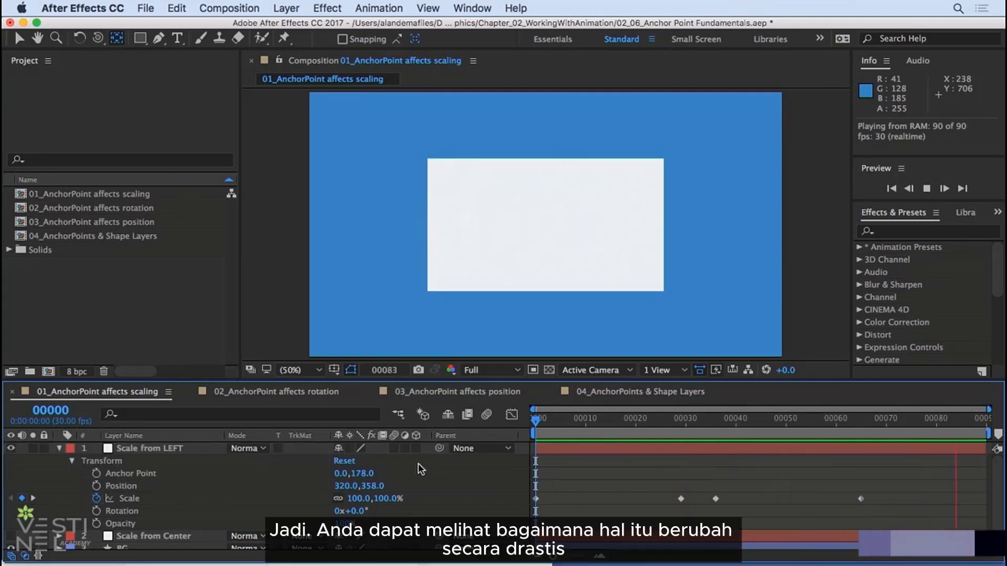
{"action": "left_click", "coordinate": [603, 422]}
{"action": "mouse_move", "coordinate": [604, 428]}
{"action": "left_mouse_down"}
{"action": "mouse_move", "coordinate": [657, 421]}
{"action": "mouse_move", "coordinate": [603, 430]}
{"action": "left_mouse_up"}
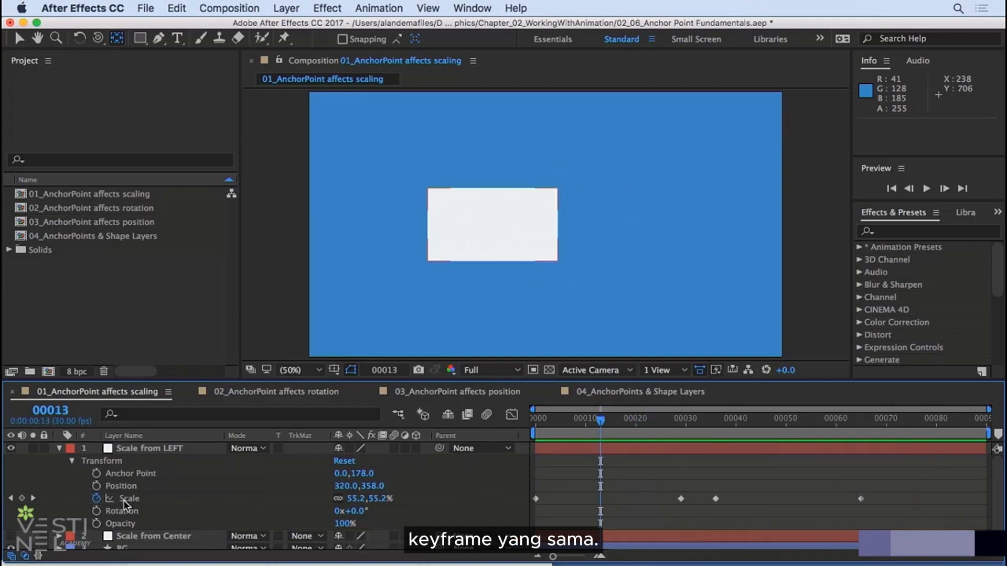
- At frame 0, move the Scale from LEFT anchor point inside the rectangle's upper-left area to about 180, 92 and preview the scaling
{"action": "left_click", "coordinate": [166, 450]}
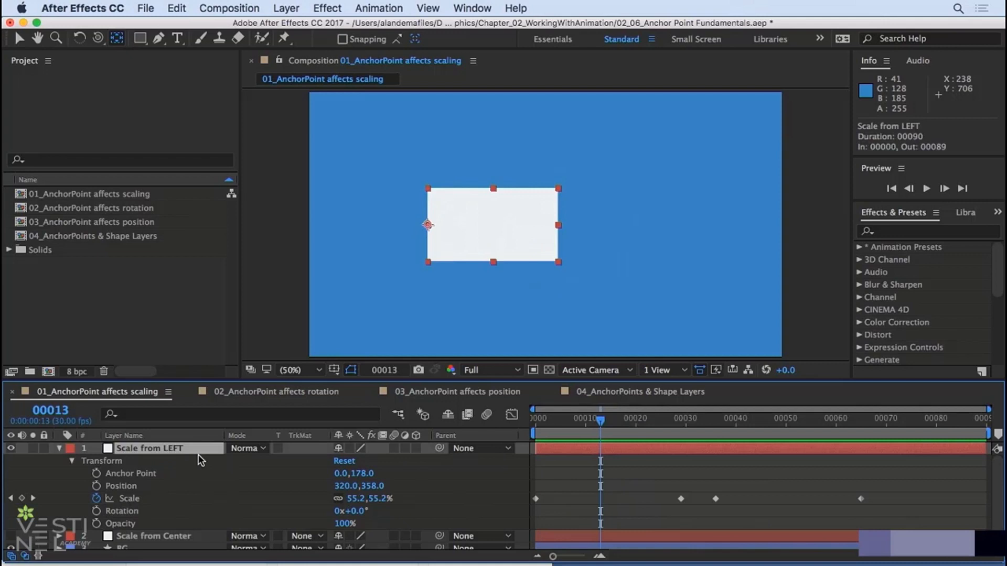
{"action": "left_click_drag", "start_coordinate": [711, 419], "coordinate": [504, 441]}
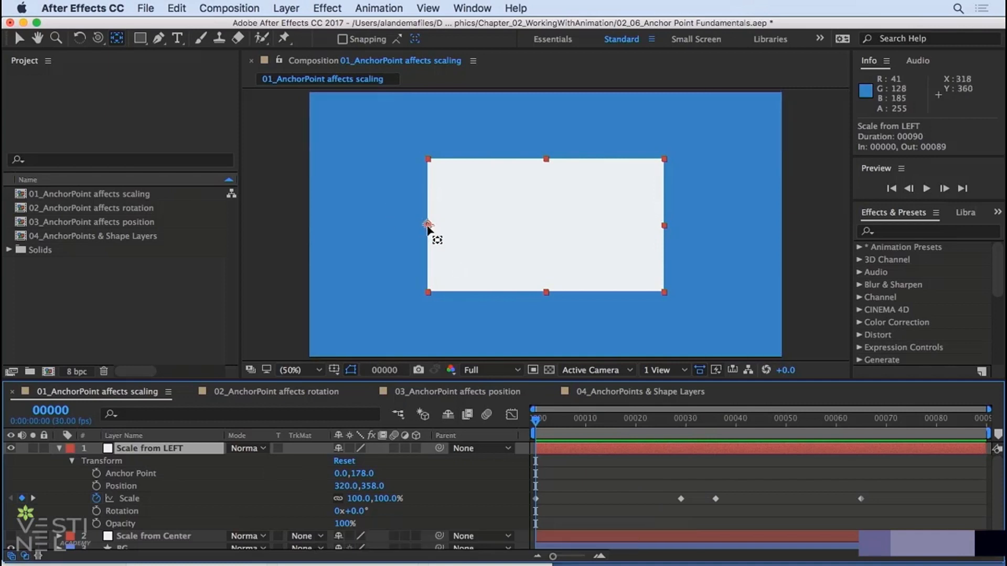
{"action": "left_click_drag", "start_coordinate": [428, 226], "coordinate": [494, 197]}
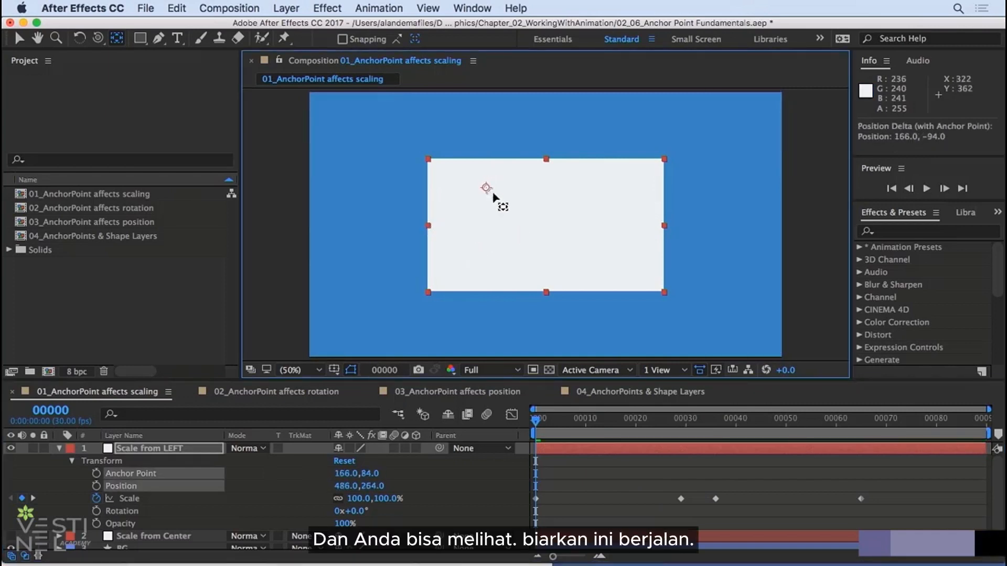
{"action": "key", "text": "space"}
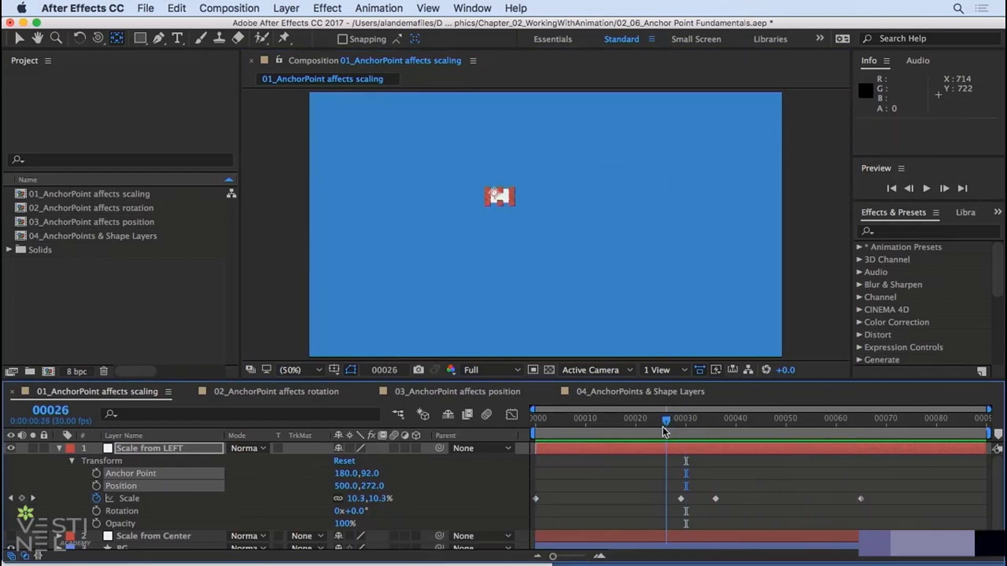
{"action": "key", "text": "space"}
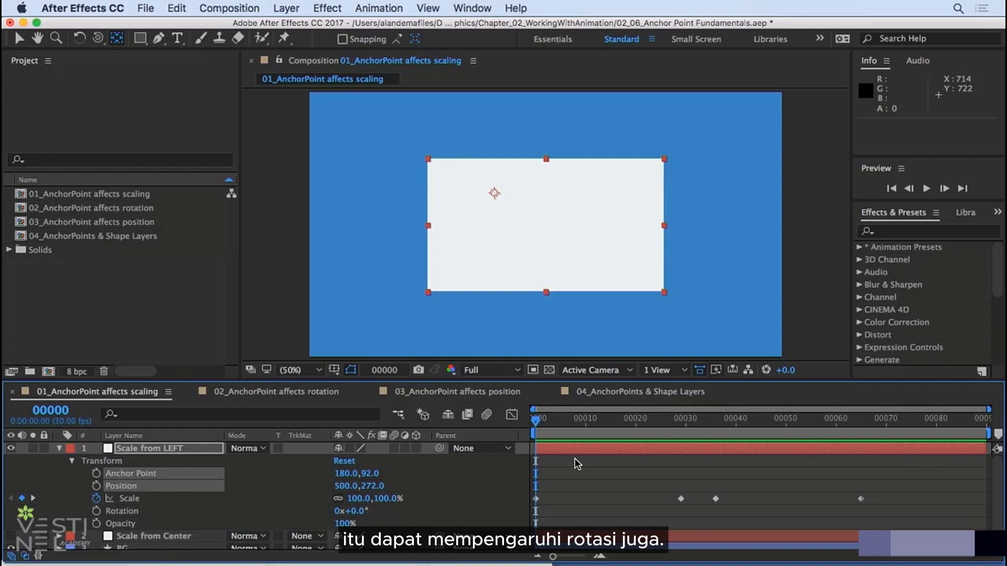
- Open the 02_AnchorPoint affects rotation composition and preview its animation
{"action": "left_click", "coordinate": [251, 390]}
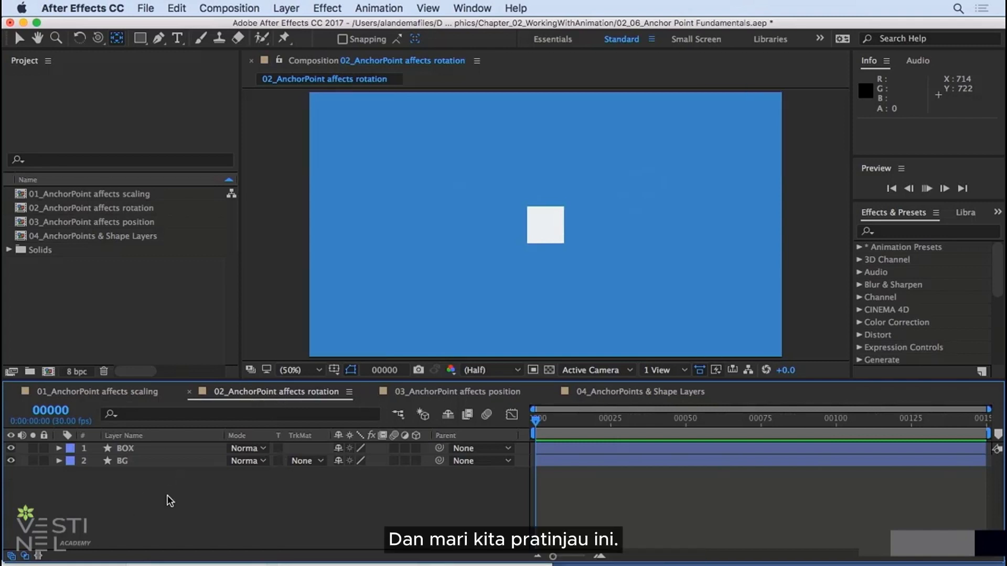
{"action": "key", "text": "space"}
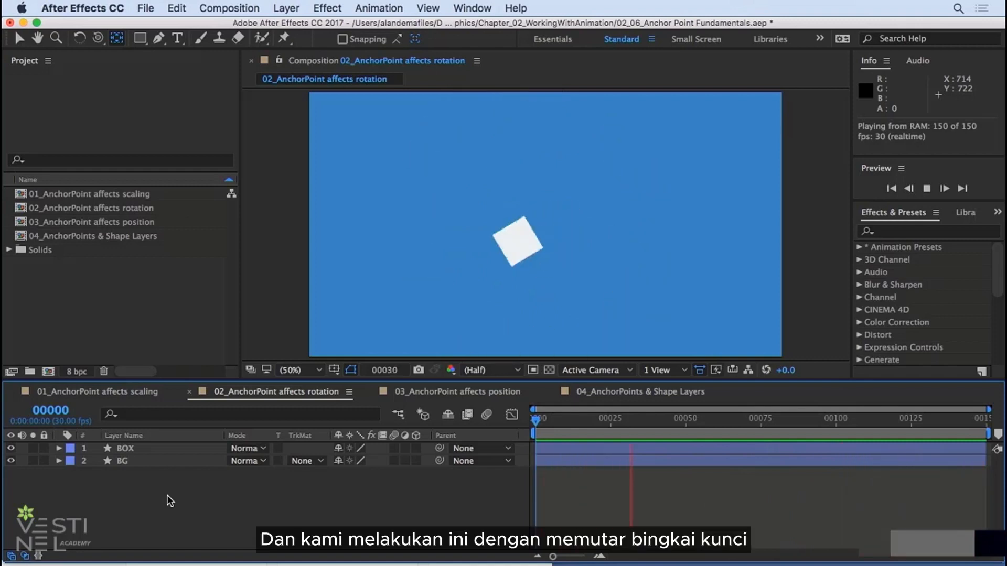
{"action": "key", "text": "space"}
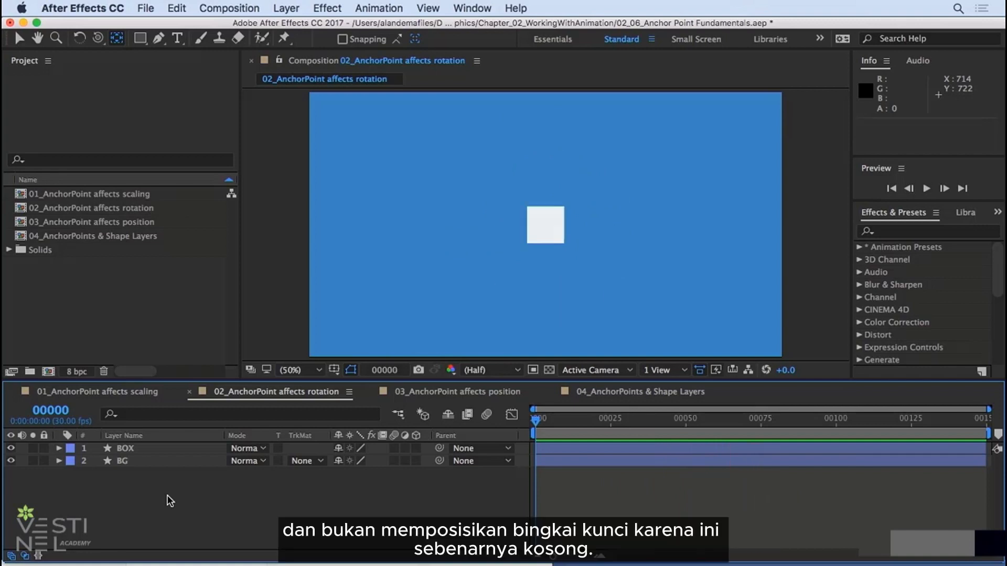
- Examine the BOX layer's Position property and its Anchor Point keyframes at the start of the timeline
{"action": "left_click", "coordinate": [111, 448]}
{"action": "key", "text": "p"}
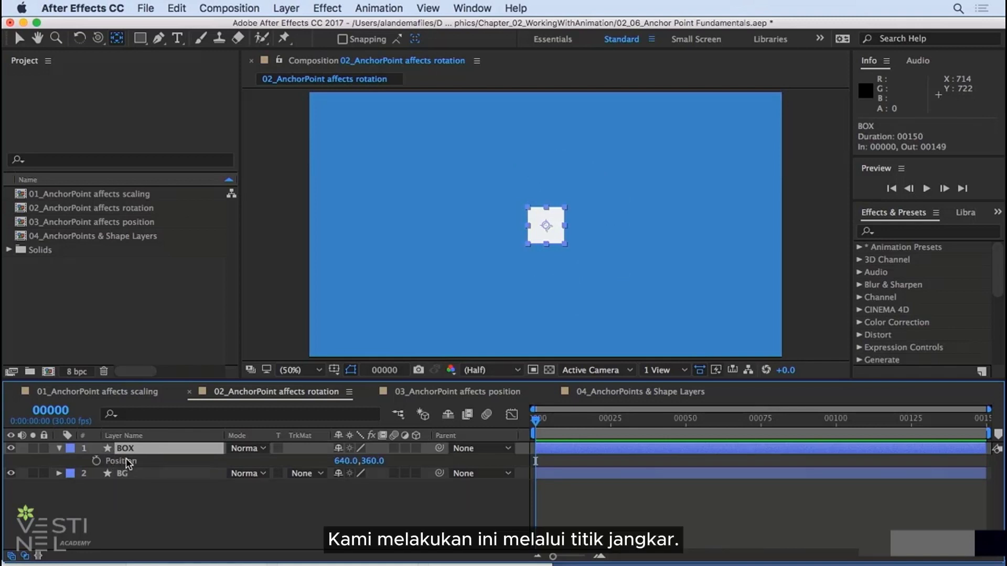
{"action": "left_click", "coordinate": [59, 449]}
{"action": "left_click", "coordinate": [59, 449]}
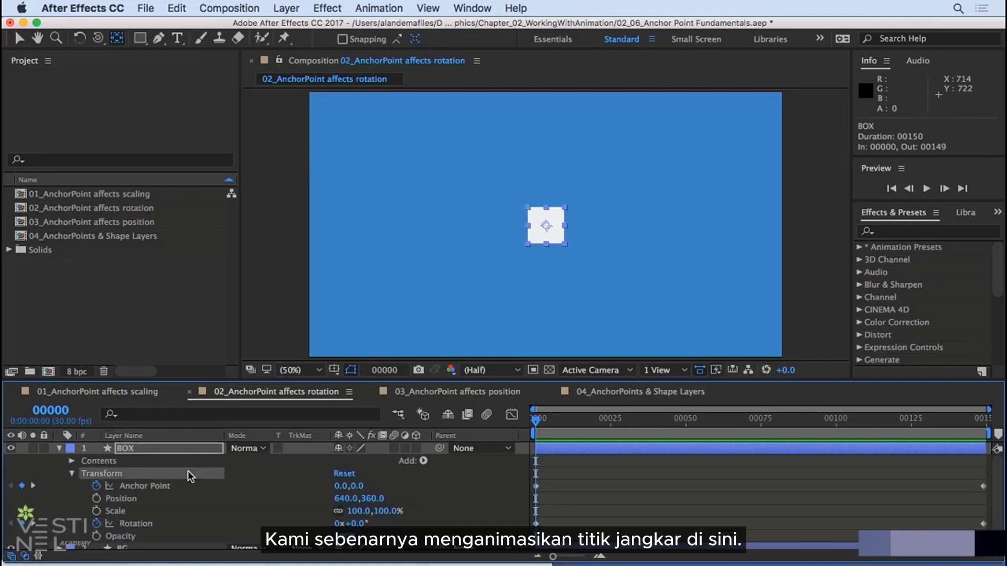
{"action": "left_click", "coordinate": [152, 486]}
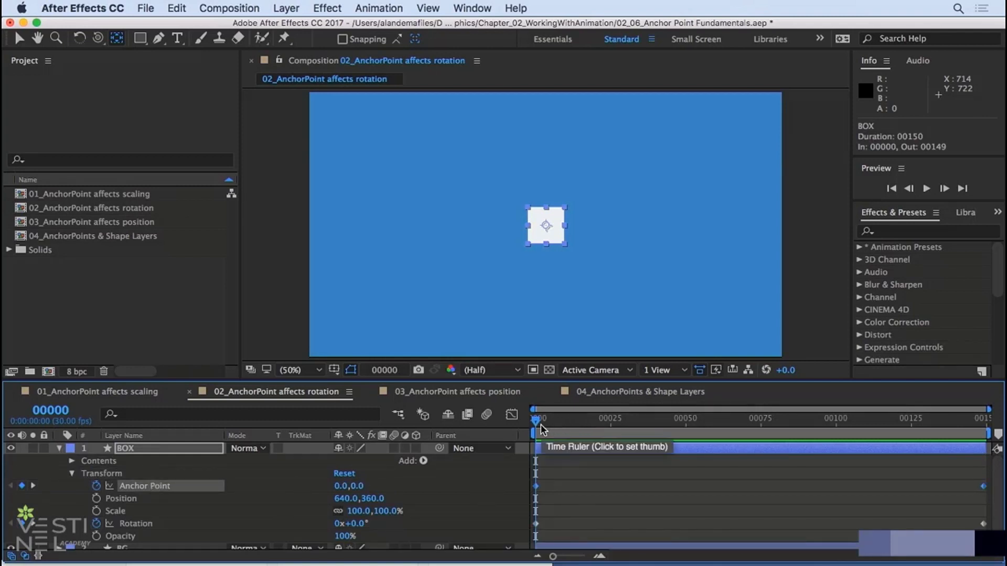
{"action": "mouse_move", "coordinate": [536, 423]}
{"action": "left_mouse_down"}
{"action": "mouse_move", "coordinate": [575, 423]}
{"action": "mouse_move", "coordinate": [518, 424]}
{"action": "left_mouse_up"}
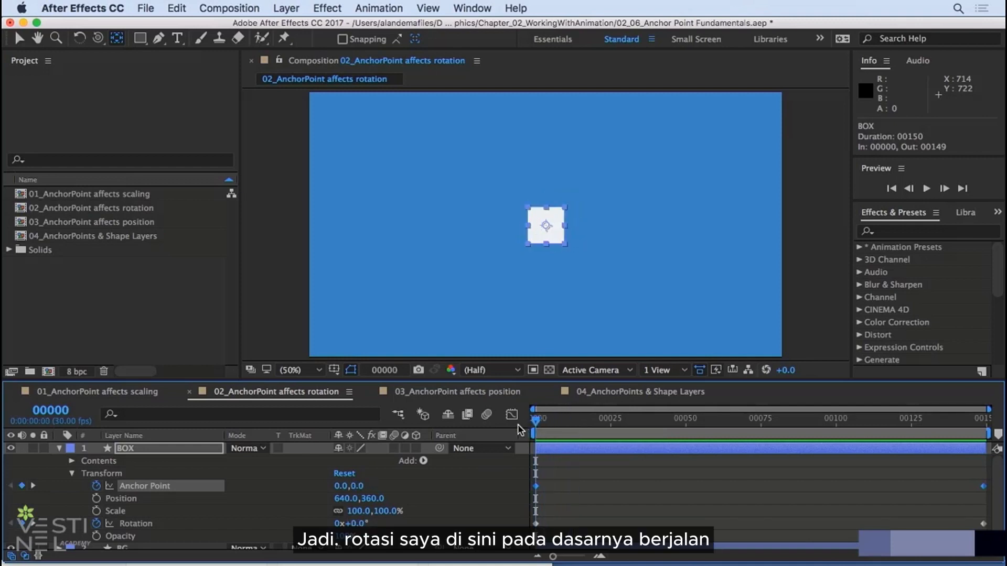
- Check the BOX layer's rotation on the last frame, then return to frame 0 and disable its Rotation keyframing
{"action": "left_click", "coordinate": [148, 527]}
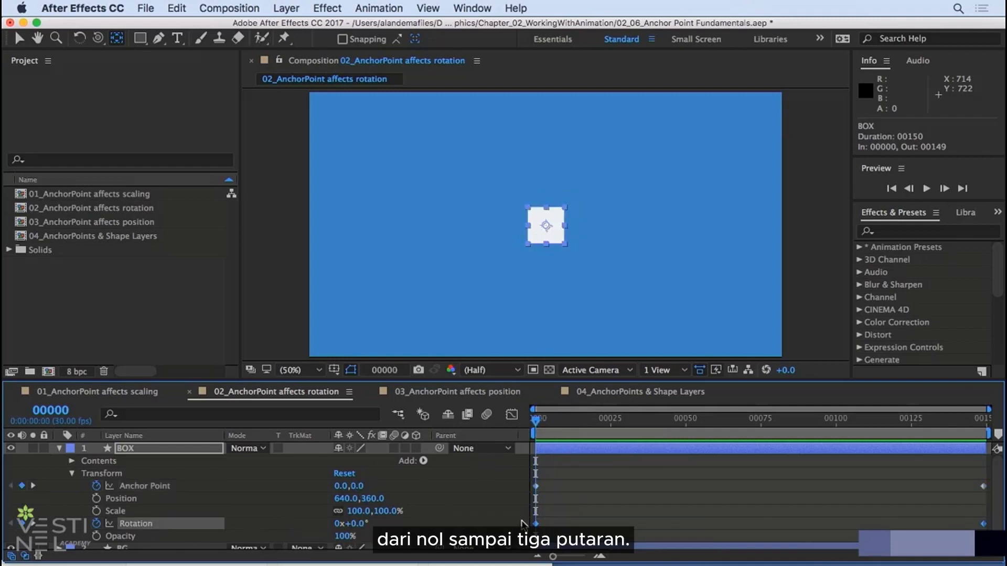
{"action": "left_click_drag", "start_coordinate": [966, 421], "coordinate": [1002, 421]}
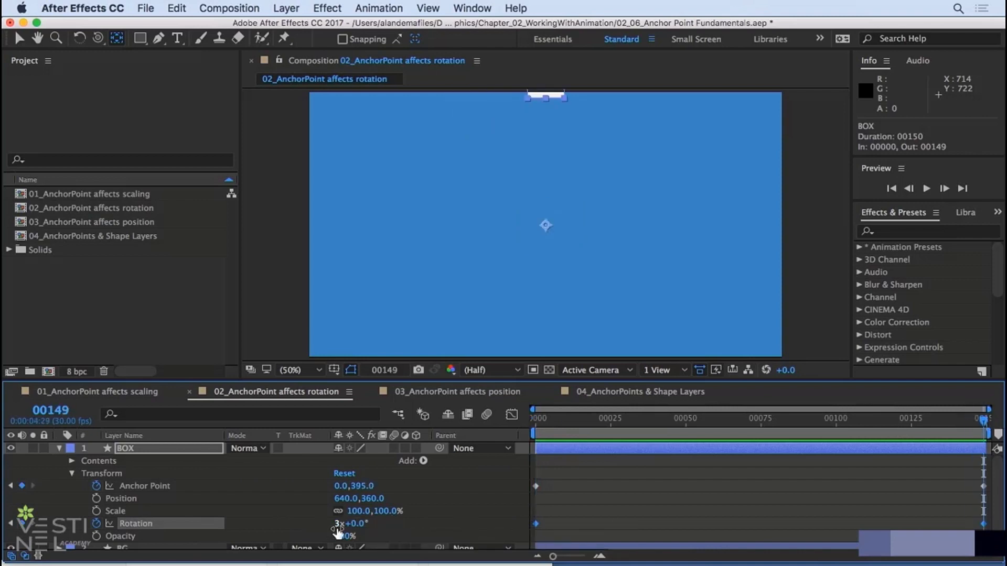
{"action": "key", "text": "Home"}
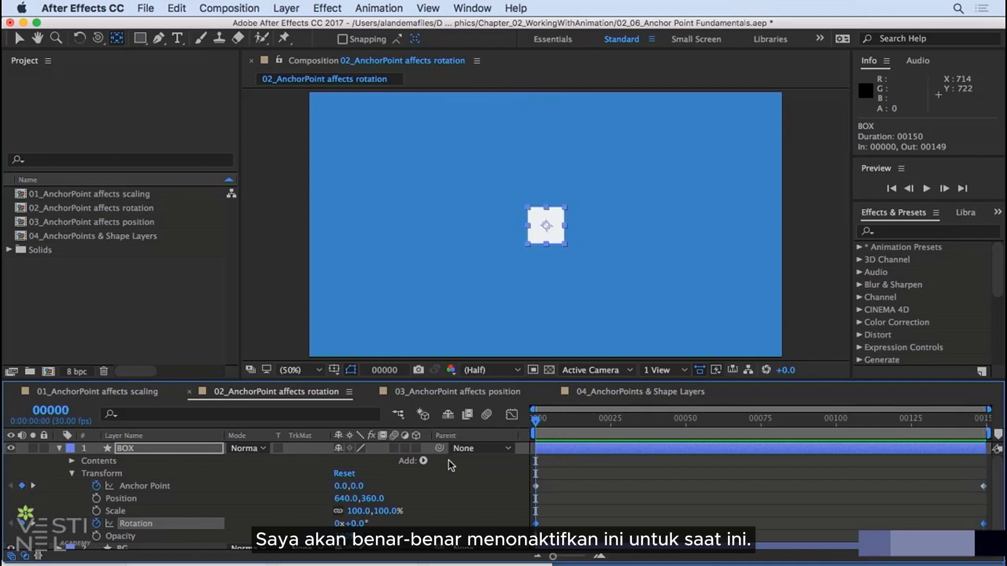
{"action": "left_click", "coordinate": [96, 524]}
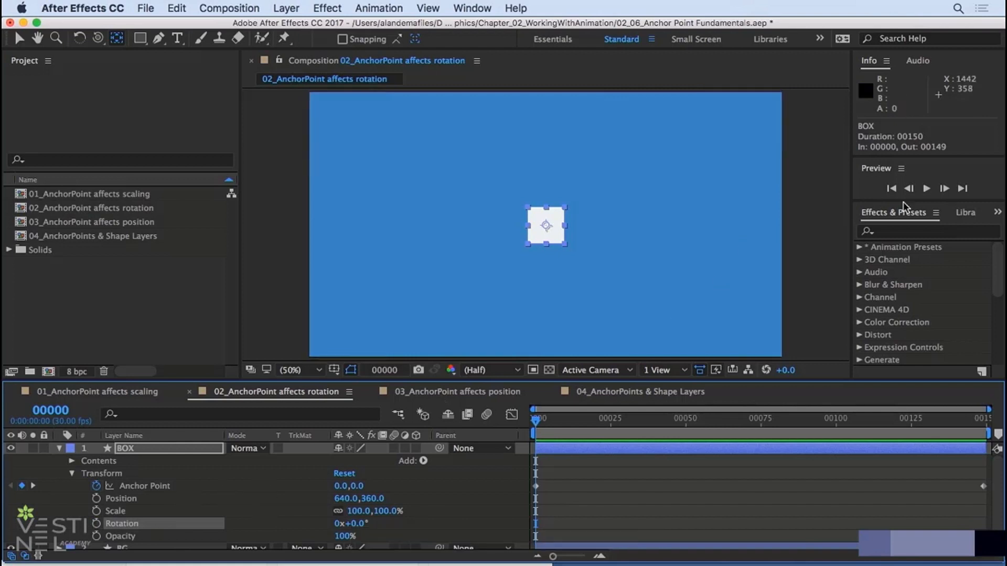
- Enlarge the preview settings and choose Numpad 0 as the preview shortcut, then reselect the BOX layer
{"action": "left_click_drag", "start_coordinate": [919, 158], "coordinate": [964, 363]}
{"action": "left_click", "coordinate": [953, 163]}
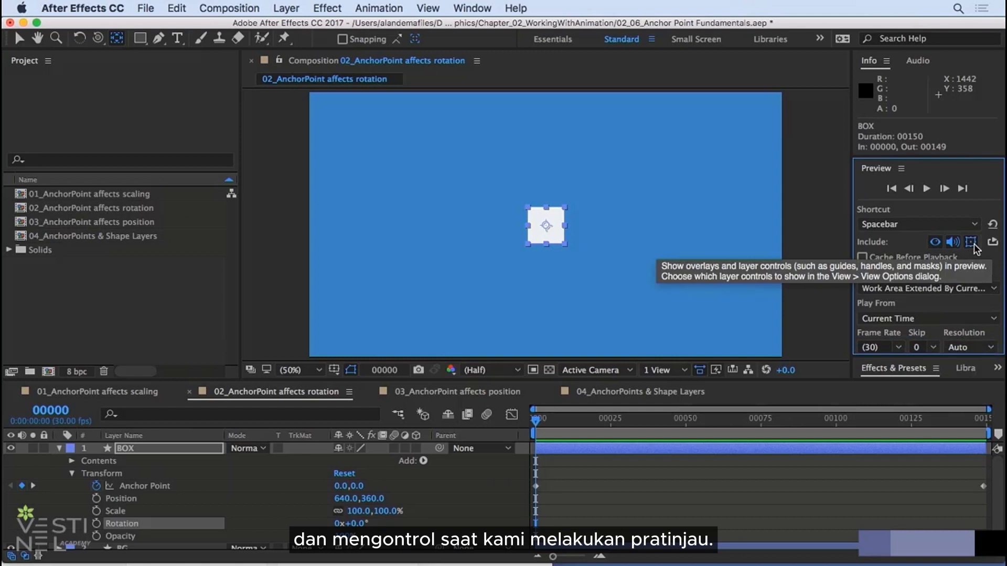
{"action": "left_click", "coordinate": [880, 225]}
{"action": "left_click", "coordinate": [901, 262]}
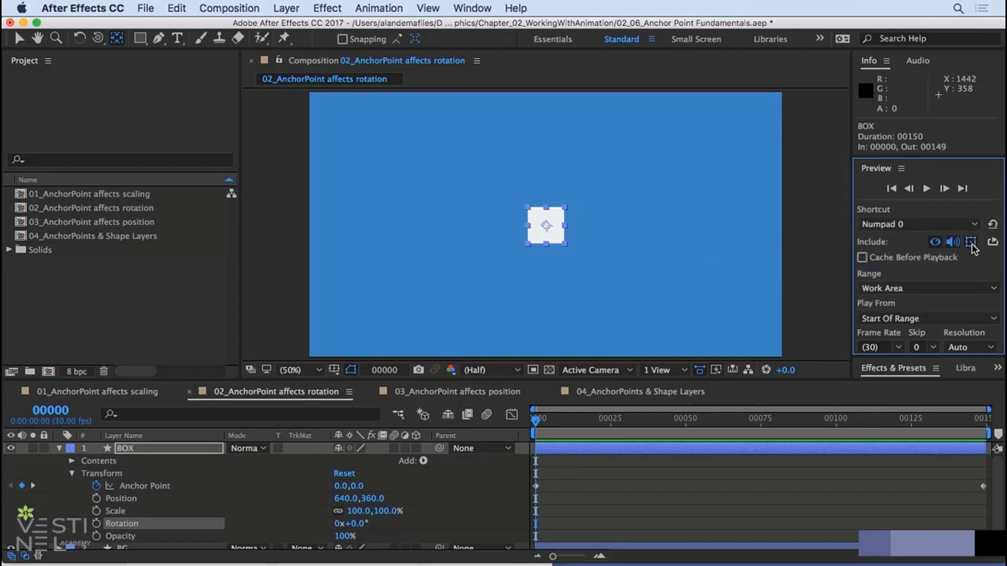
{"action": "left_click", "coordinate": [632, 487]}
{"action": "left_click", "coordinate": [117, 452]}
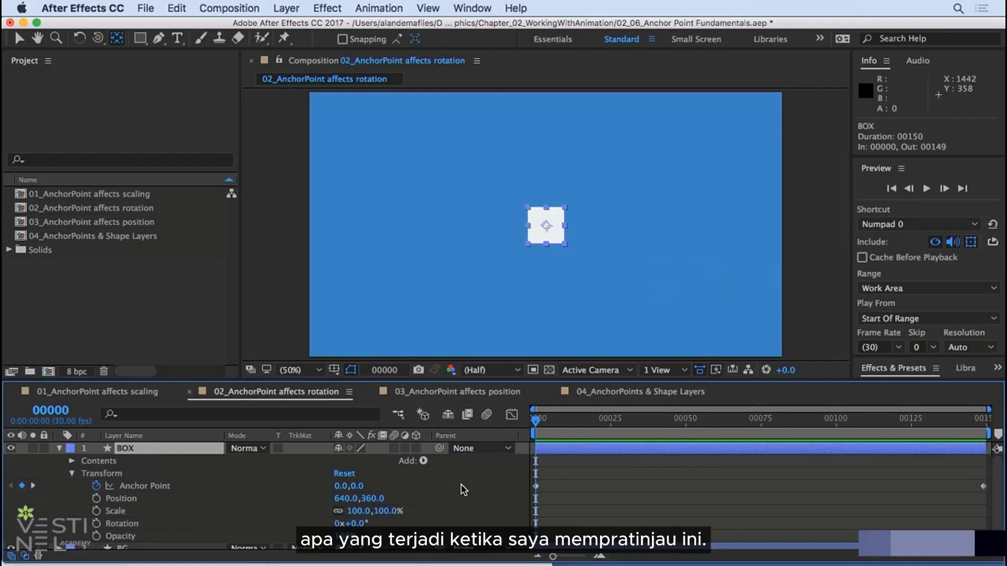
- Preview the BOX layer's anchor point animation without rotation, scrub through its upward movement, and return to frame 0
{"action": "key", "text": "space"}
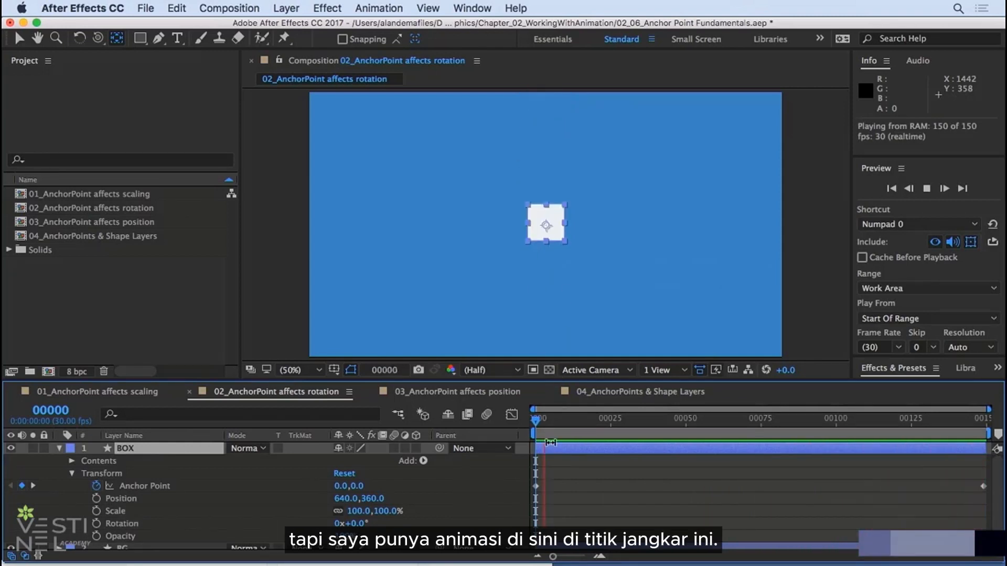
{"action": "left_click_drag", "start_coordinate": [606, 420], "coordinate": [707, 422]}
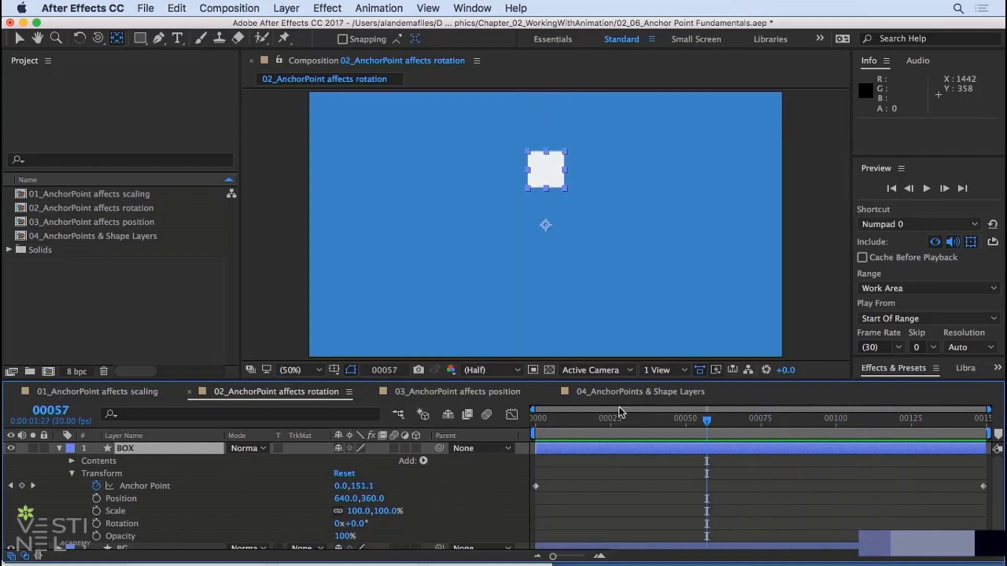
{"action": "key", "text": "space"}
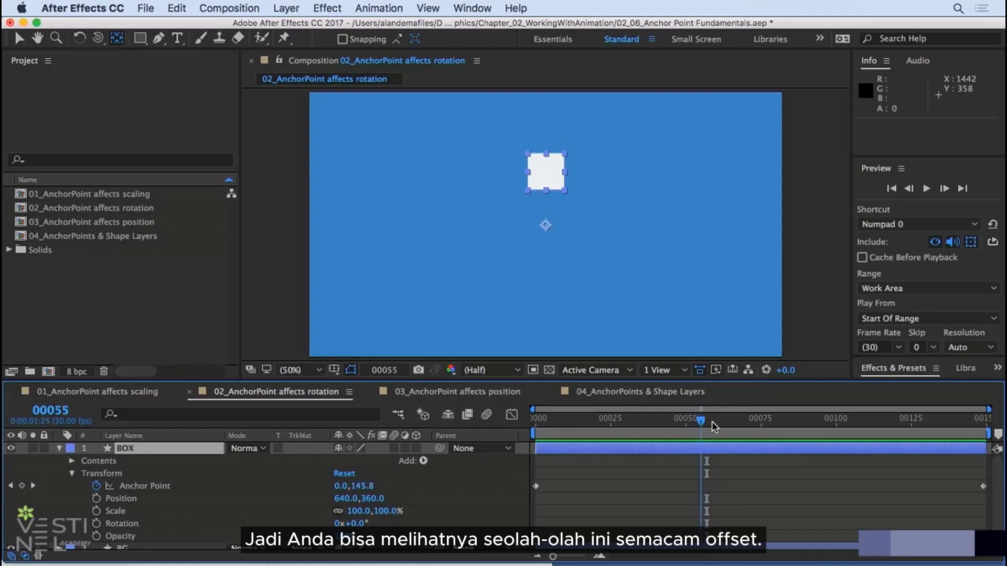
{"action": "left_click_drag", "start_coordinate": [726, 414], "coordinate": [528, 455]}
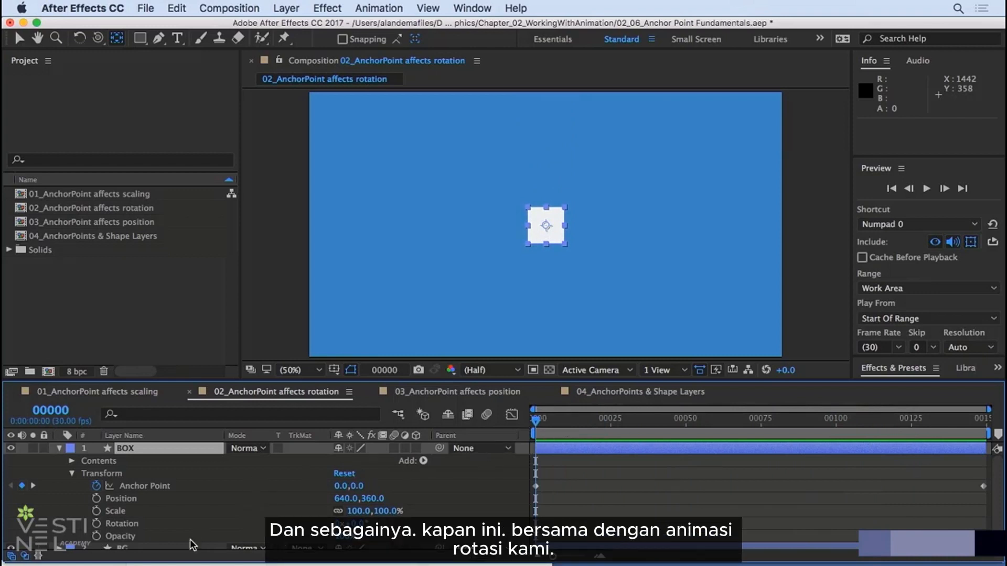
- Enable Rotation keyframing on the BOX layer at frame 0 and set its rotation to 3 revolutions at frame 149
{"action": "left_click", "coordinate": [97, 524]}
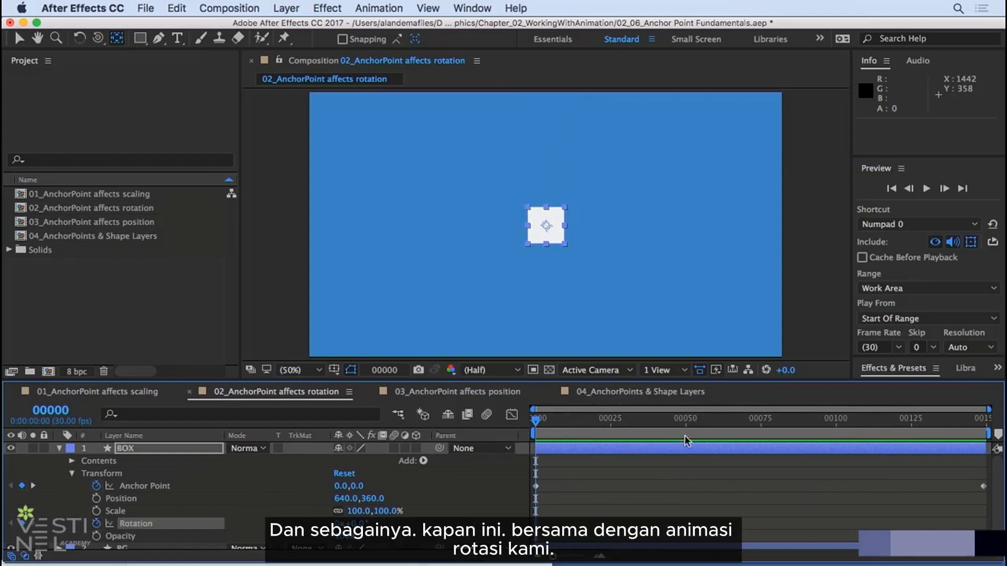
{"action": "left_click_drag", "start_coordinate": [765, 424], "coordinate": [998, 413]}
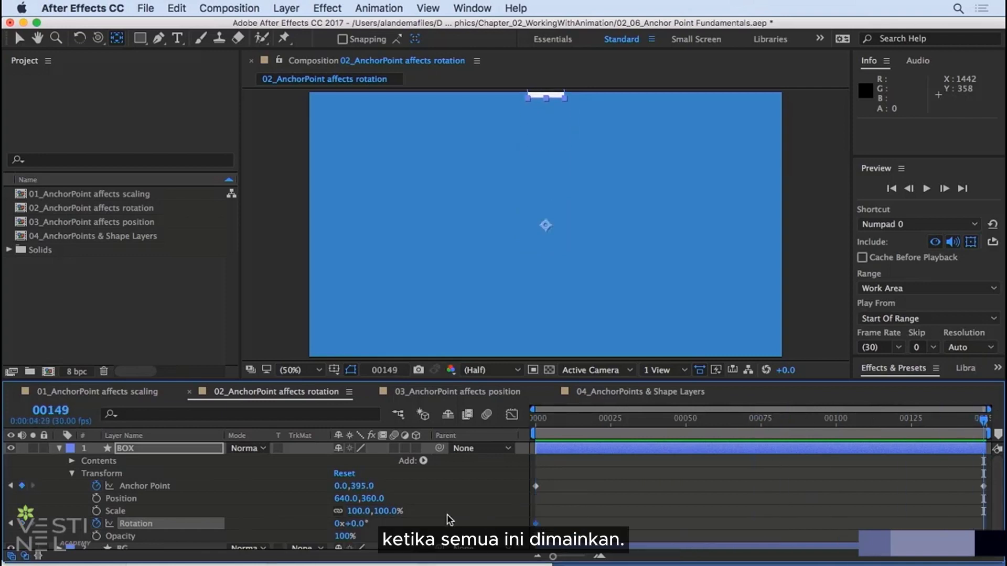
{"action": "left_click", "coordinate": [338, 523]}
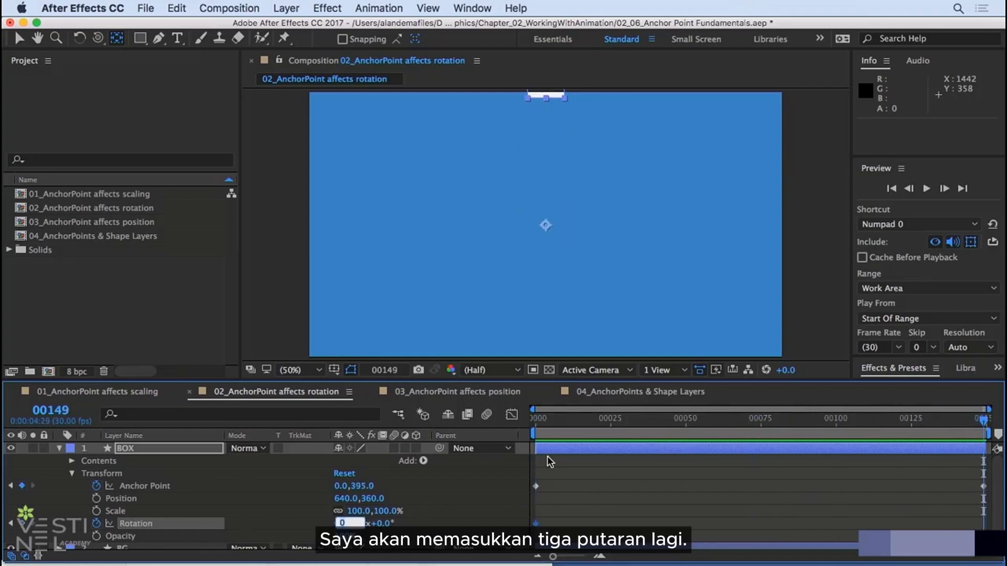
{"action": "type", "text": "3"}
{"action": "key", "text": "Return"}
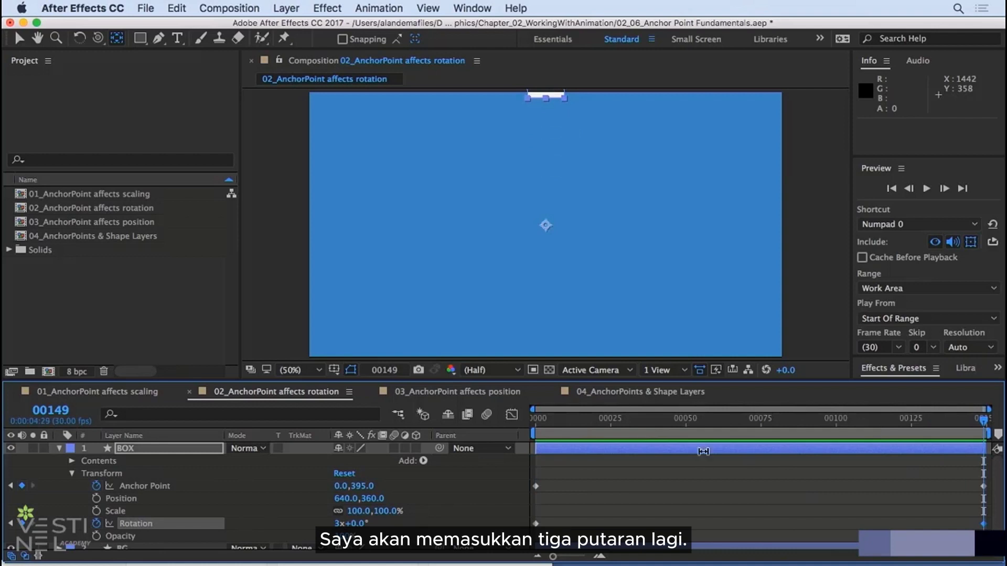
- Preview the combined anchor point and rotation animation from frame 0 with BOX selected and deselected, and check frame 29
{"action": "left_click_drag", "start_coordinate": [584, 421], "coordinate": [501, 431]}
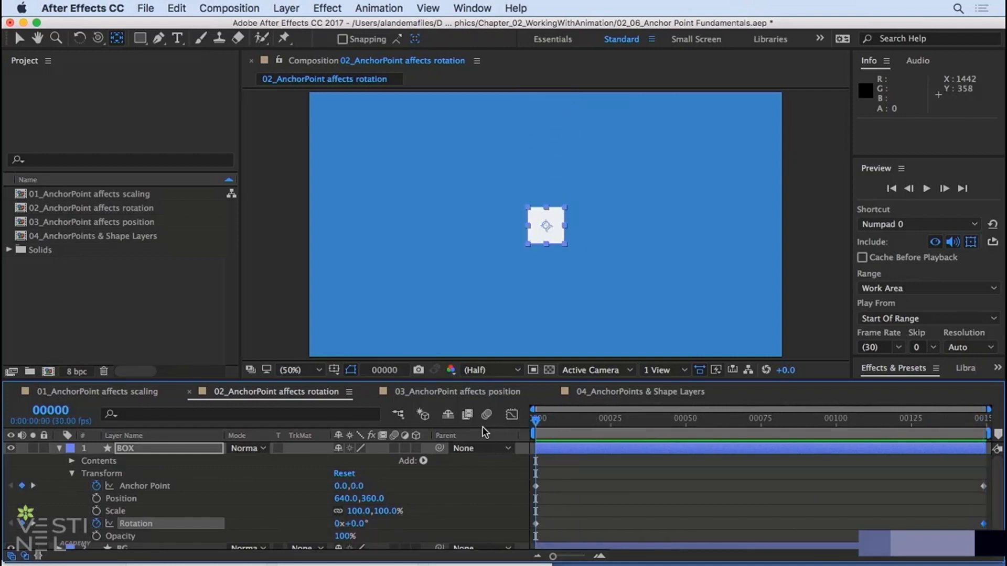
{"action": "key", "text": "space"}
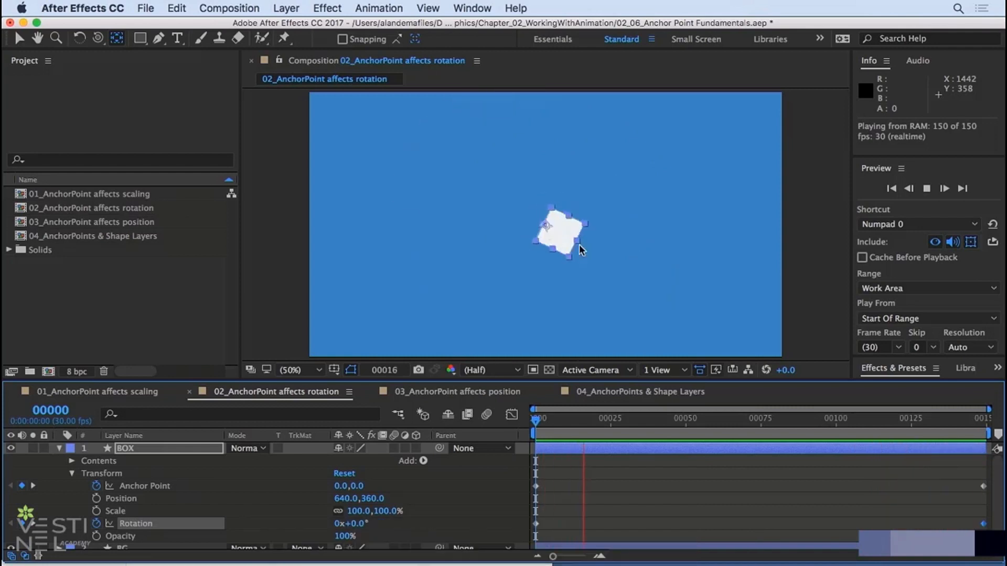
{"action": "left_click", "coordinate": [648, 490]}
{"action": "key", "text": "space"}
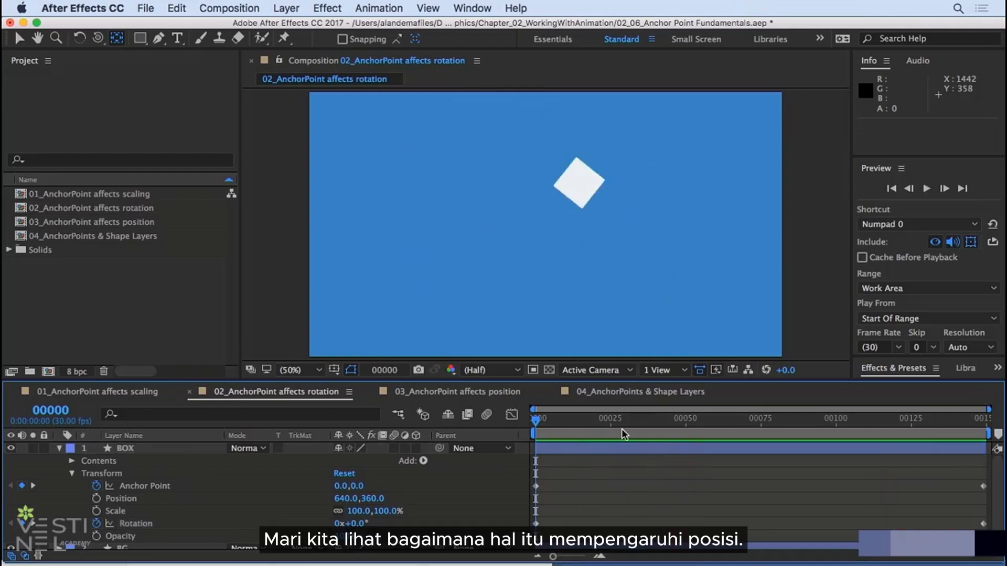
{"action": "left_click", "coordinate": [622, 427]}
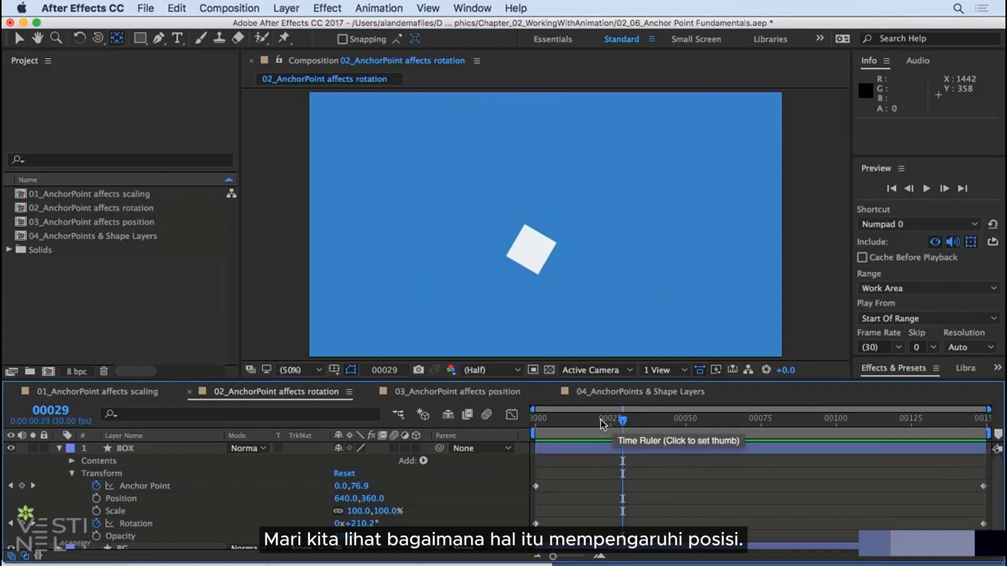
- Open the 03_AnchorPoint affects position composition, preview its animation, and reveal the BOX layer's Transform properties
{"action": "left_click", "coordinate": [475, 396]}
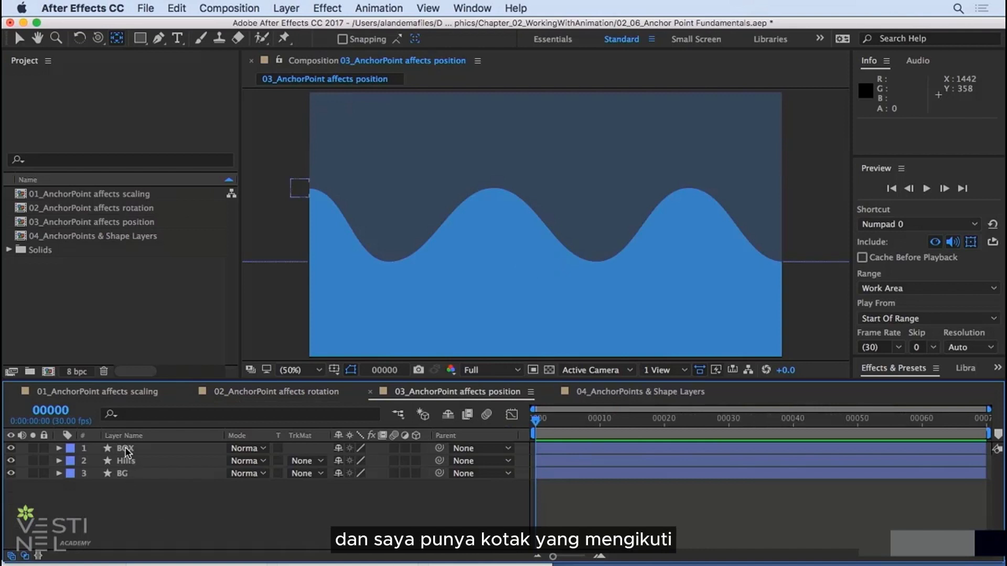
{"action": "key", "text": "space"}
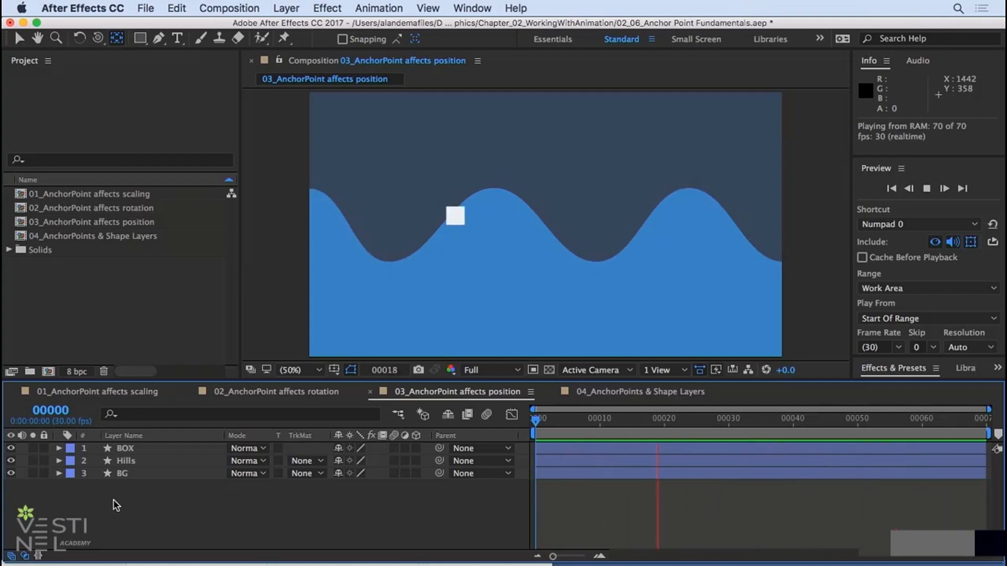
{"action": "left_click", "coordinate": [131, 450]}
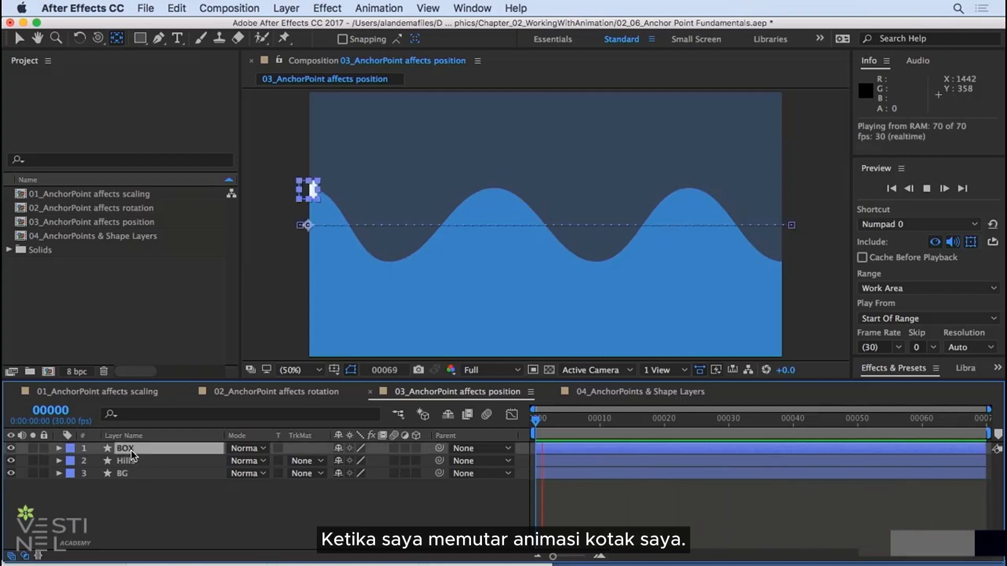
{"action": "left_click", "coordinate": [59, 449]}
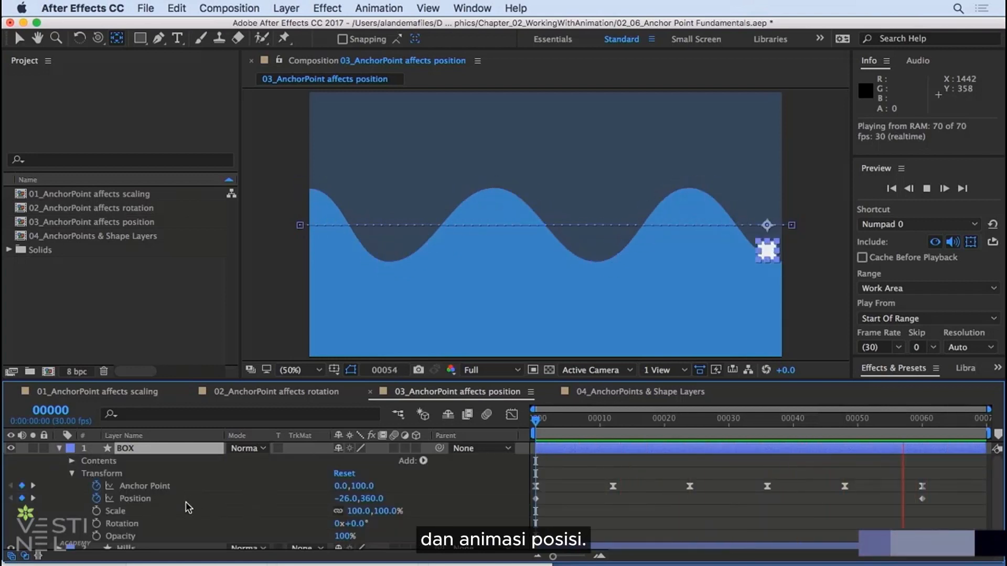
{"action": "left_click", "coordinate": [608, 471]}
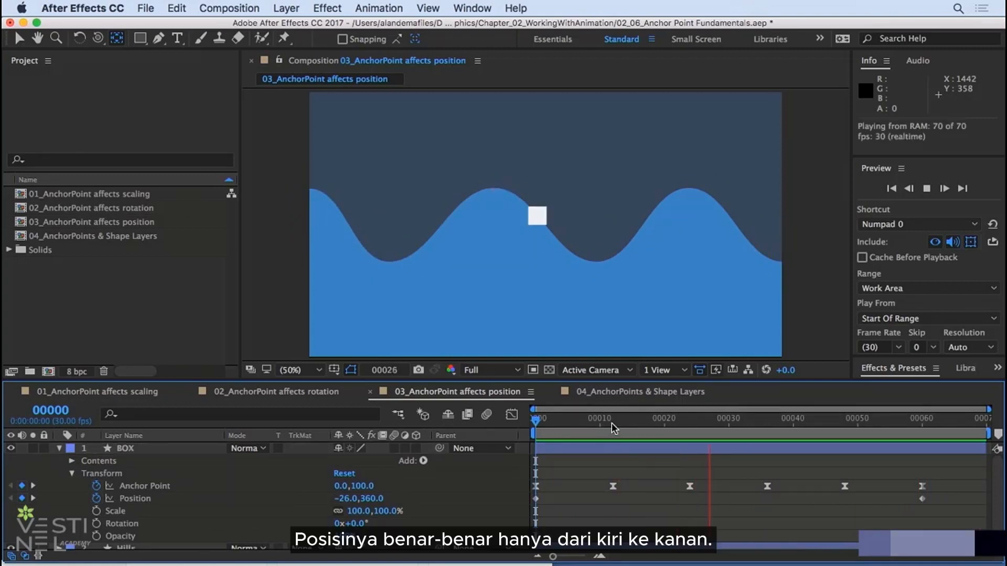
- Examine the BOX layer's Position and Anchor Point keyframes by scrubbing the stopped animation past frame 12 and back to frame 0
{"action": "key", "text": "space"}
{"action": "left_click", "coordinate": [136, 500]}
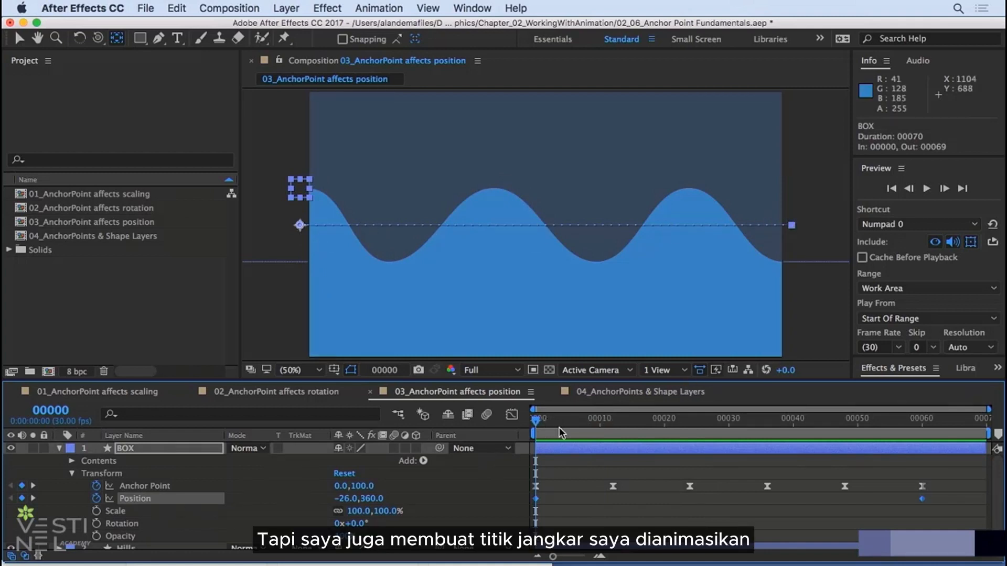
{"action": "left_click", "coordinate": [160, 486]}
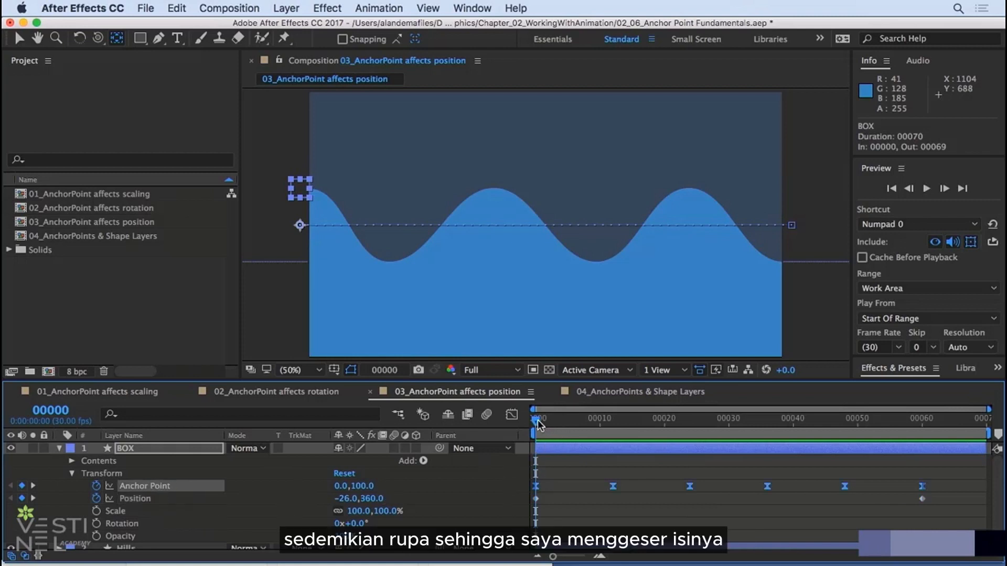
{"action": "left_click_drag", "start_coordinate": [538, 425], "coordinate": [617, 432]}
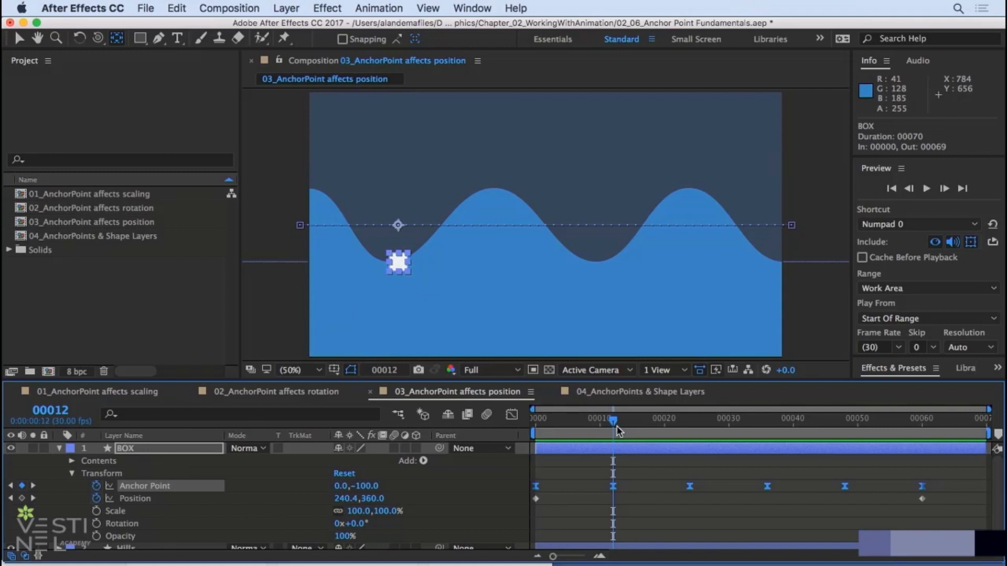
{"action": "left_click_drag", "start_coordinate": [629, 422], "coordinate": [508, 454]}
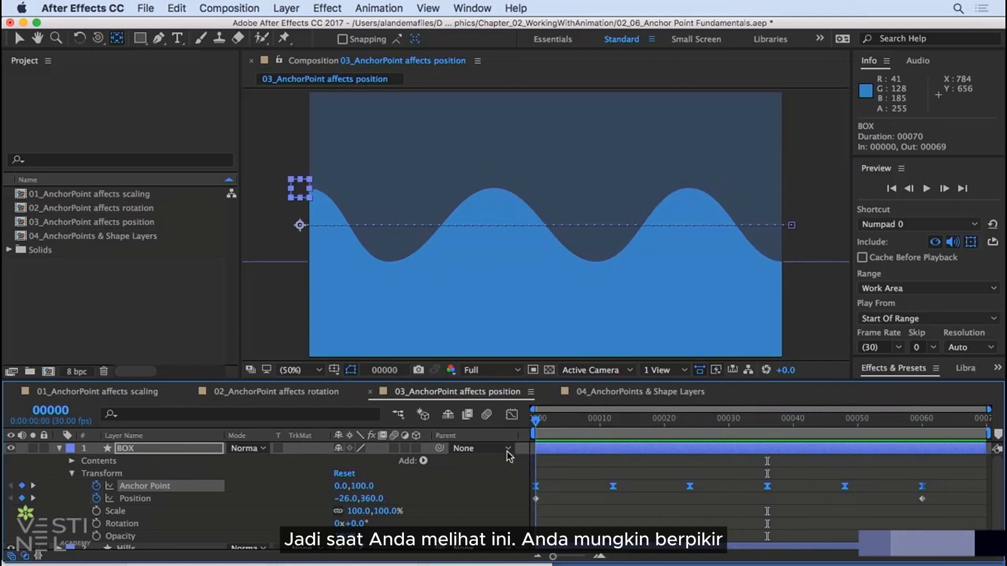
- Replay the wave animation with BOX deselected and selected, inspect its anchor point at frames 8 and 9, and return to frame 0
{"action": "left_click", "coordinate": [554, 461]}
{"action": "key", "text": "space"}
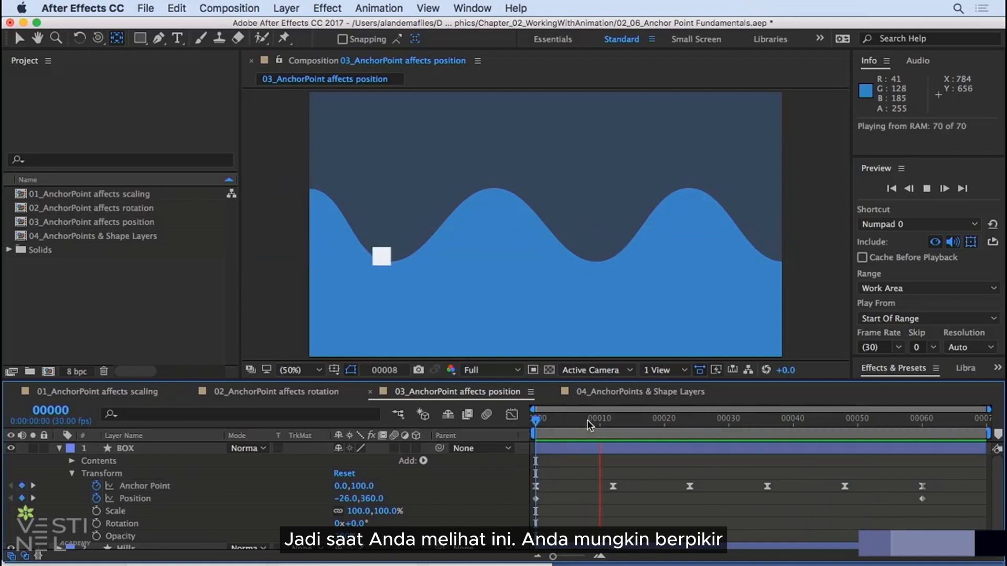
{"action": "left_click", "coordinate": [124, 452]}
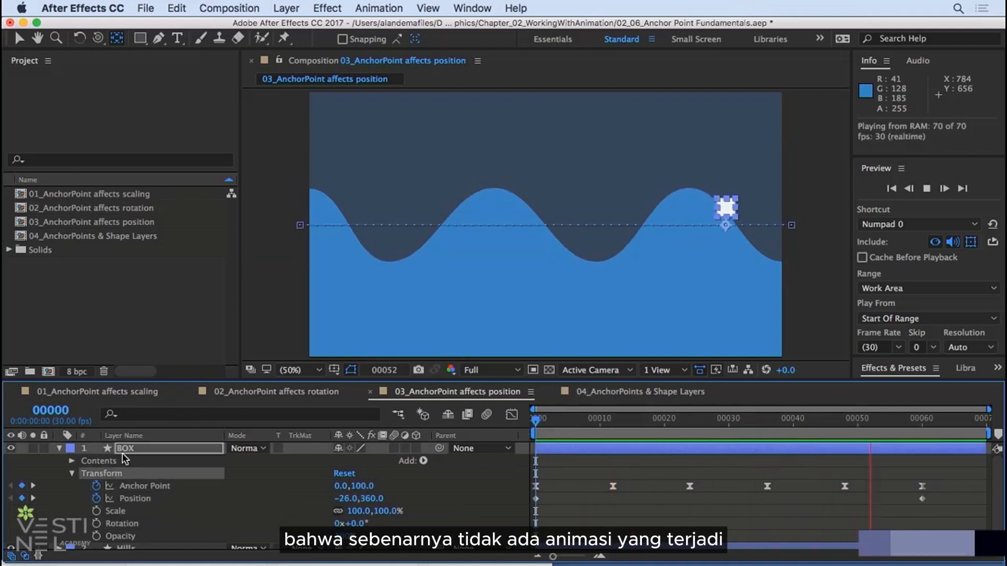
{"action": "left_click", "coordinate": [586, 420]}
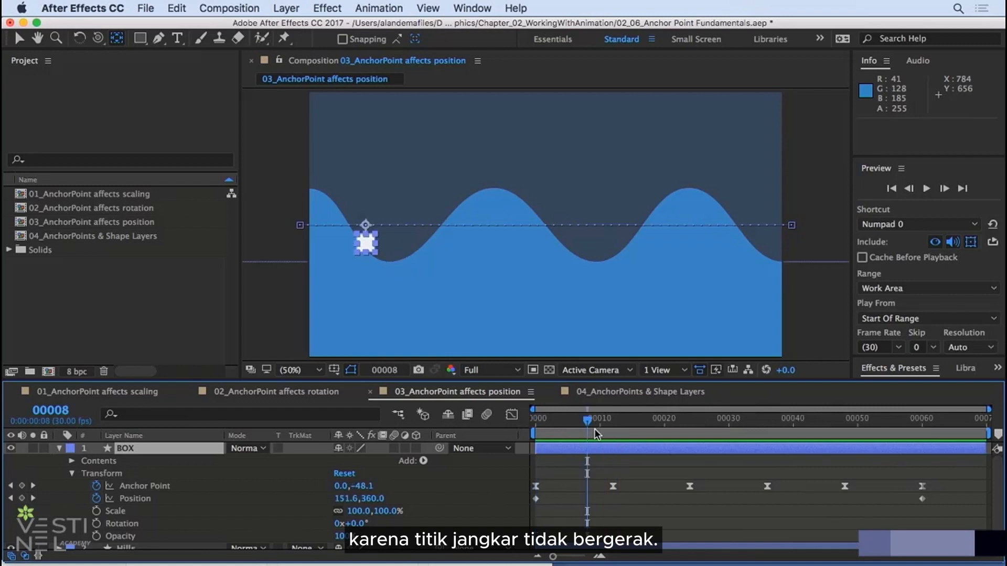
{"action": "left_click", "coordinate": [595, 429]}
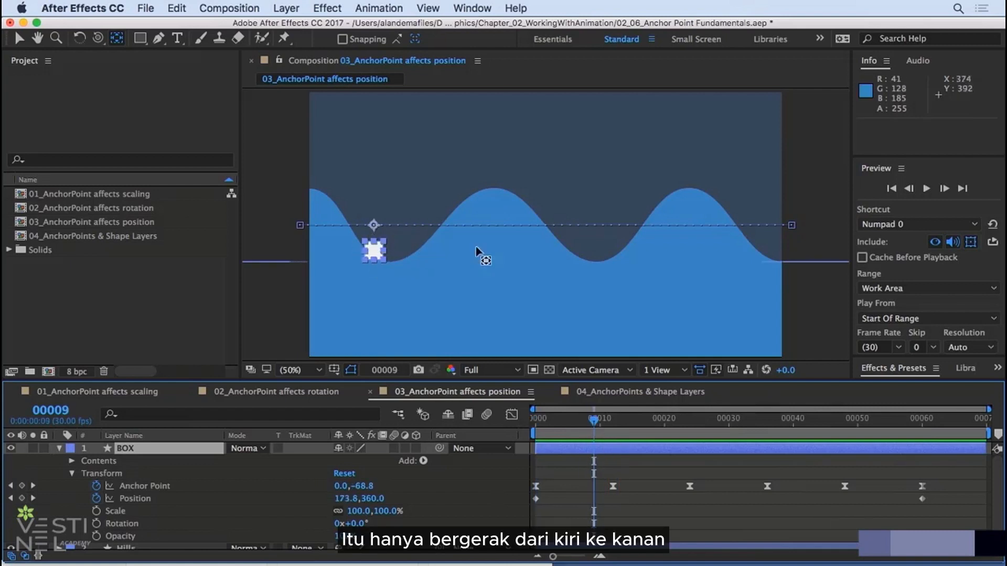
{"action": "left_click_drag", "start_coordinate": [594, 420], "coordinate": [462, 463]}
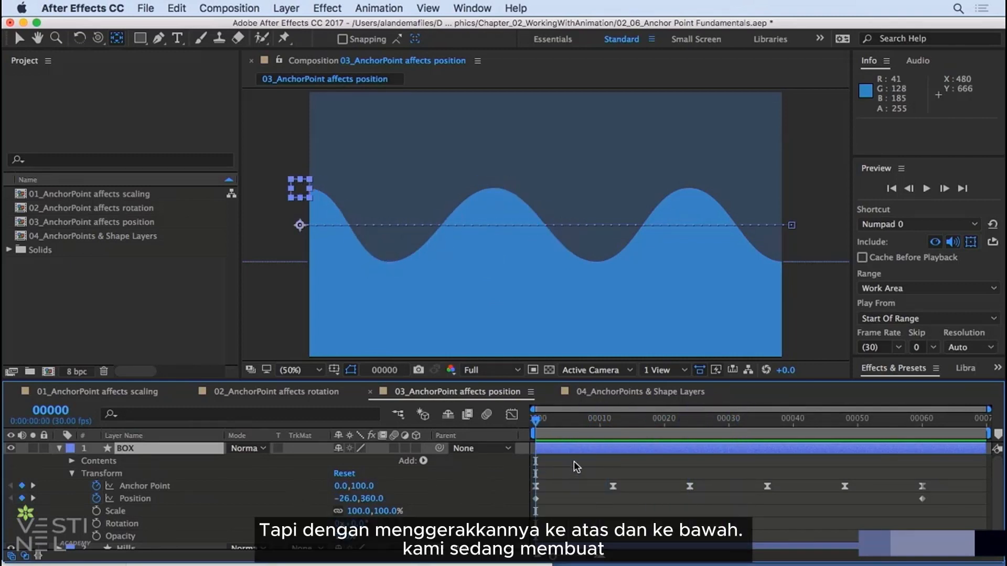
- Exclude layer controls from the preview, replay the BOX animation along the hills, and return to frame 0
{"action": "key", "text": "space"}
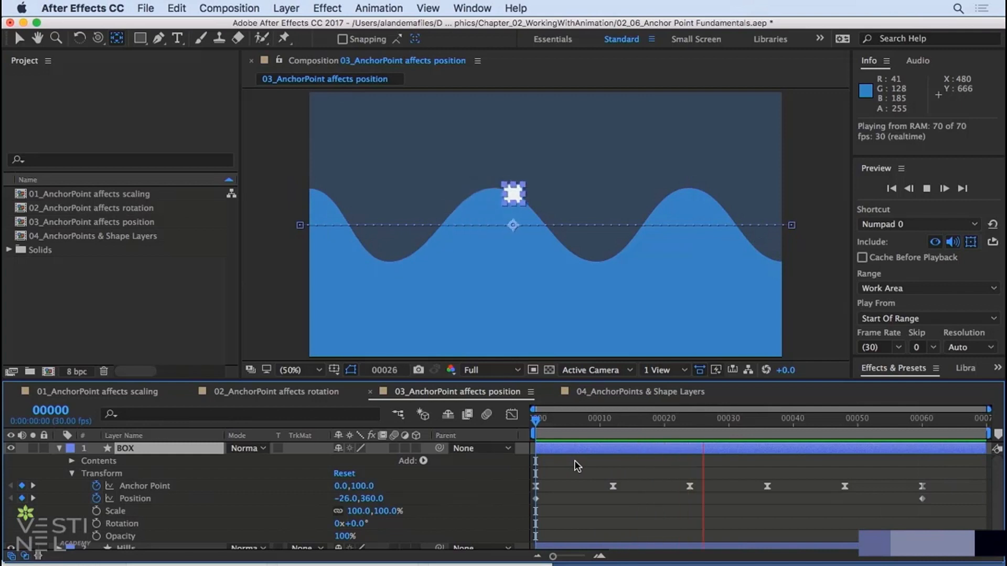
{"action": "left_click", "coordinate": [576, 465]}
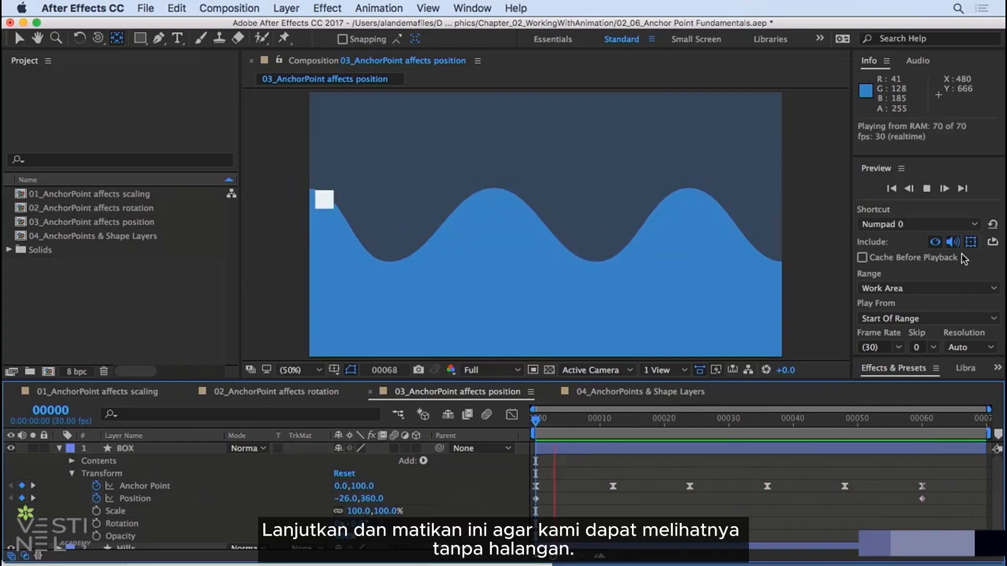
{"action": "left_click", "coordinate": [971, 242]}
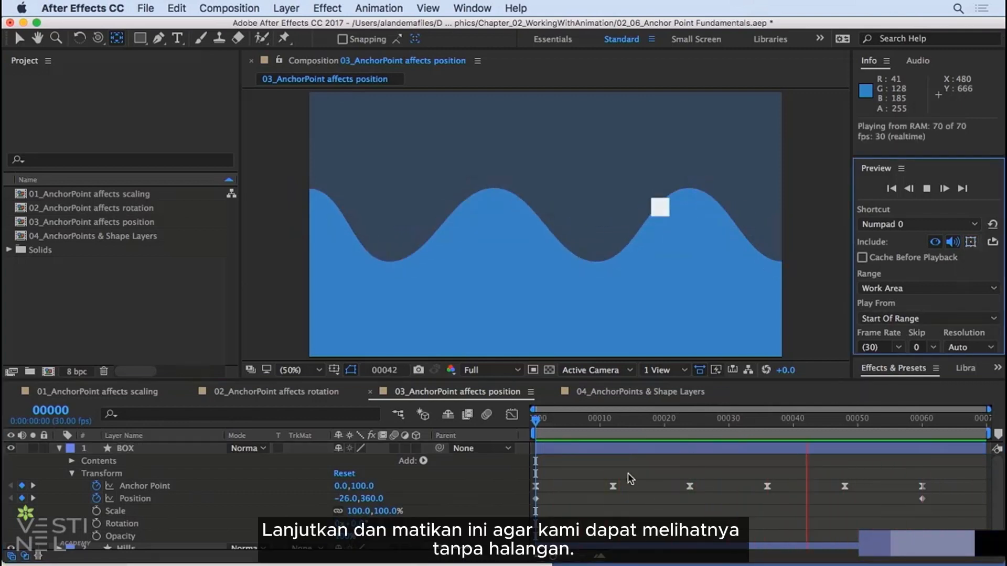
{"action": "left_click", "coordinate": [513, 437]}
{"action": "key", "text": "space"}
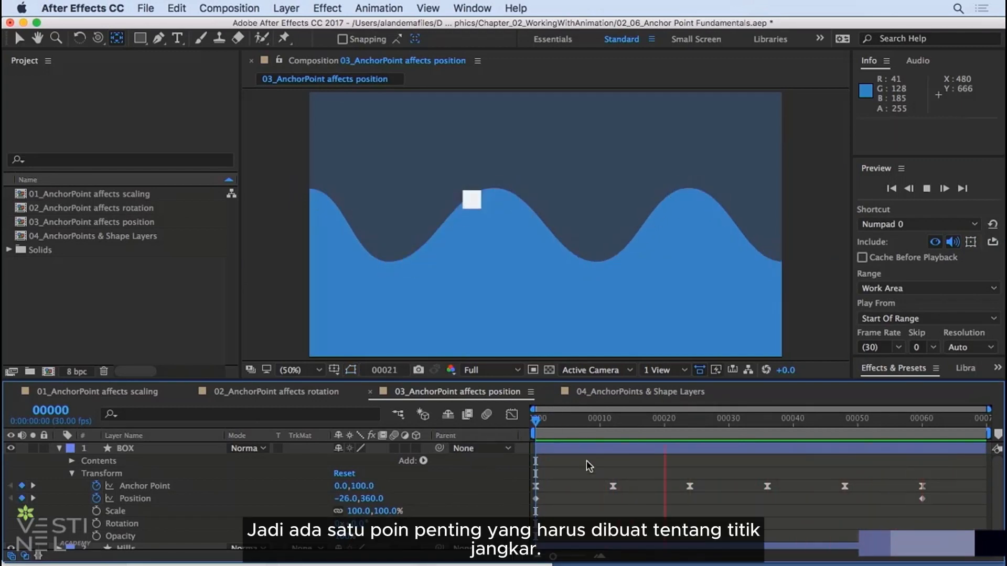
{"action": "left_click_drag", "start_coordinate": [555, 426], "coordinate": [536, 425]}
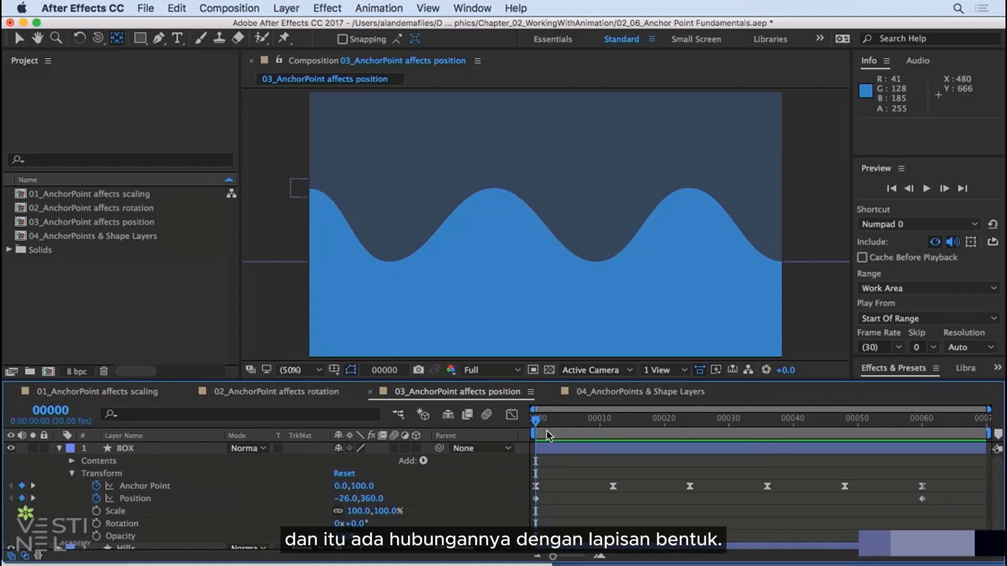
- Open the 04_AnchorPoints & Shape Layers composition, collapse the BOX layer's Contents, and examine its Transform group
{"action": "left_click", "coordinate": [627, 391]}
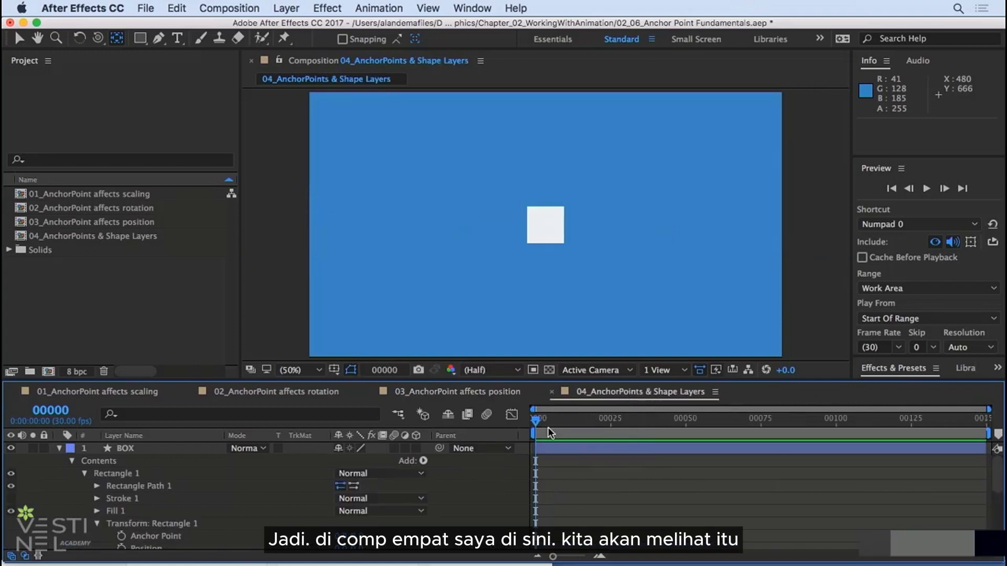
{"action": "left_click", "coordinate": [72, 461]}
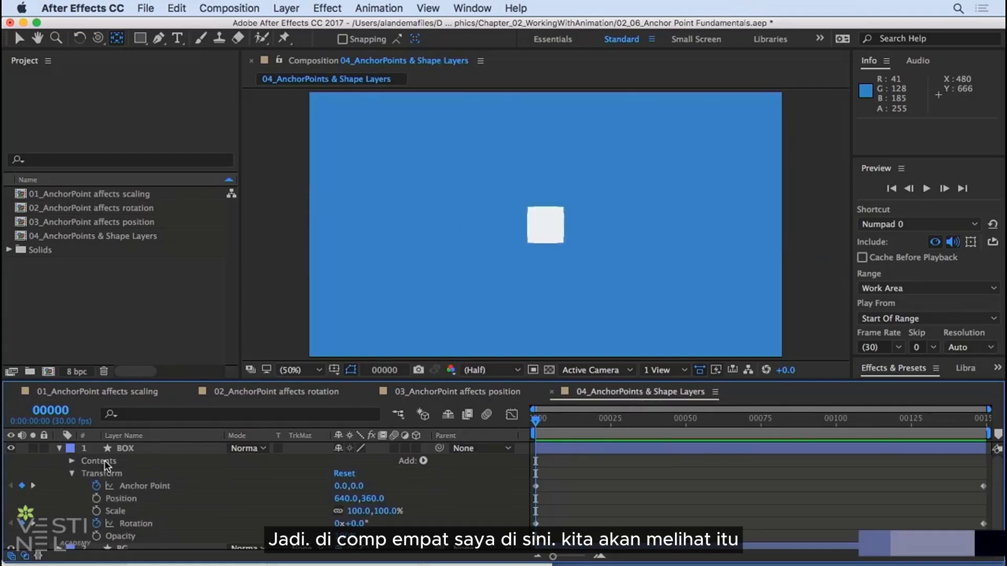
{"action": "left_click", "coordinate": [125, 449]}
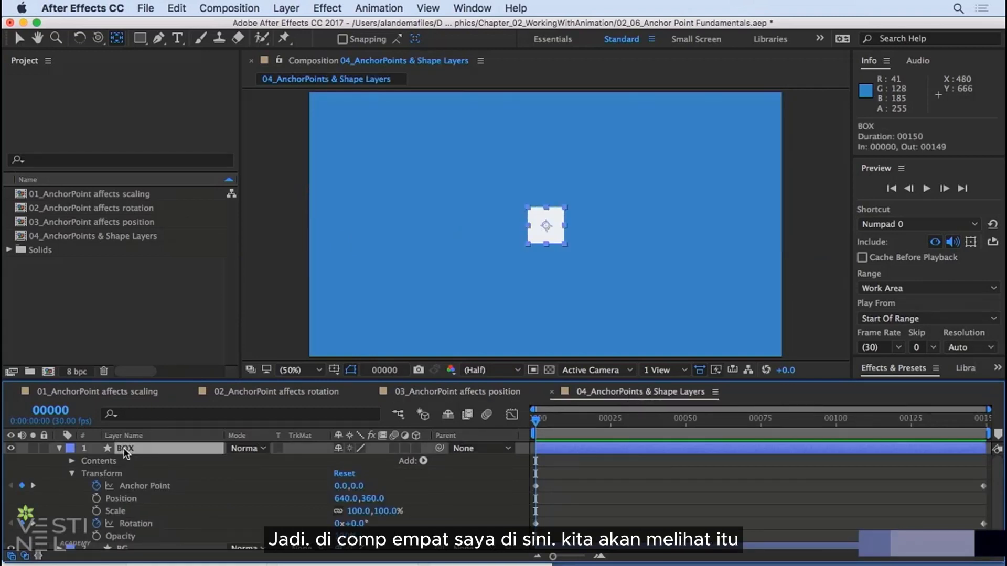
{"action": "left_click", "coordinate": [119, 475]}
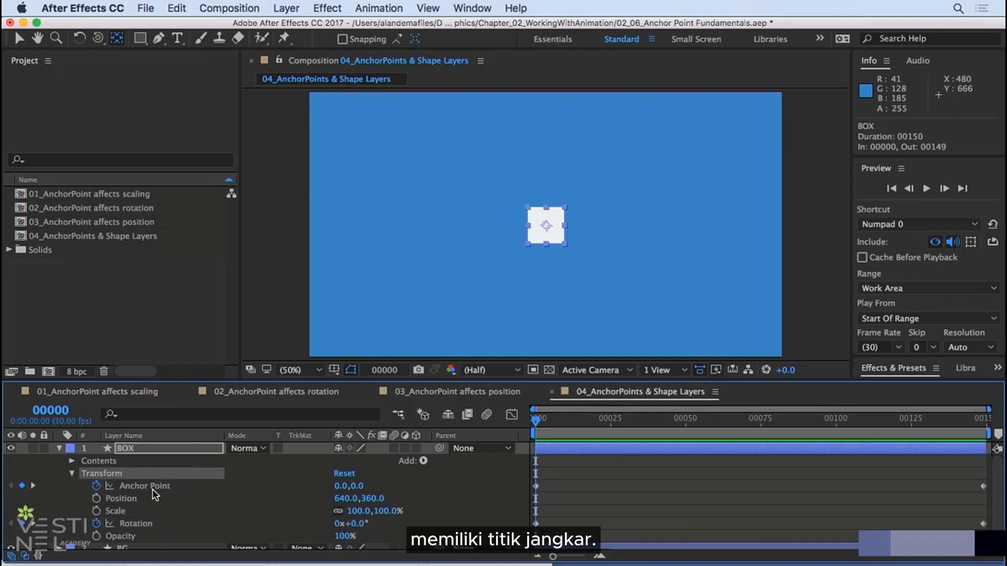
- Go to frame 87, select Rectangle 1 in the BOX layer's Contents, and examine the anchor point in its own Transform group
{"action": "left_click_drag", "start_coordinate": [535, 418], "coordinate": [796, 400]}
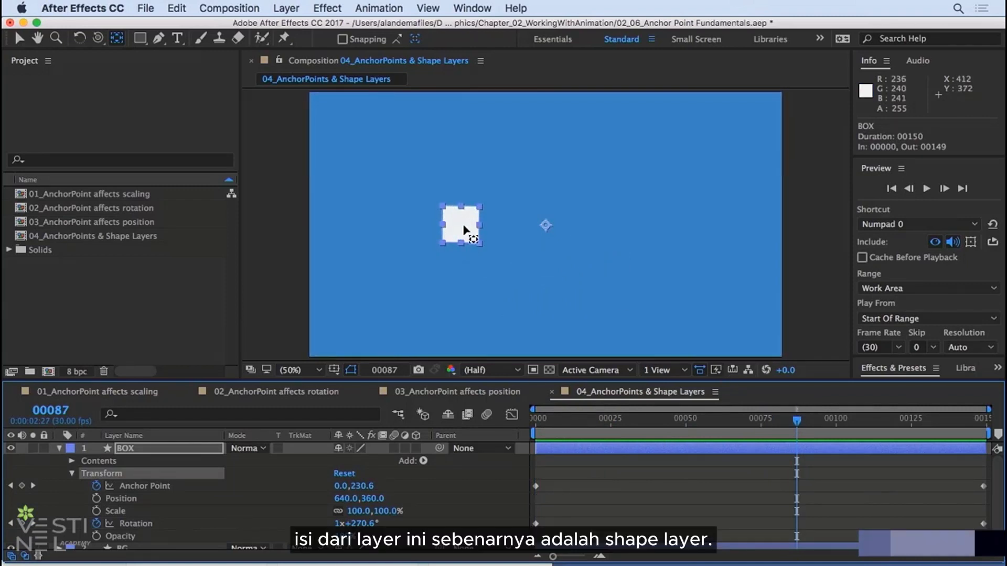
{"action": "left_click", "coordinate": [72, 463]}
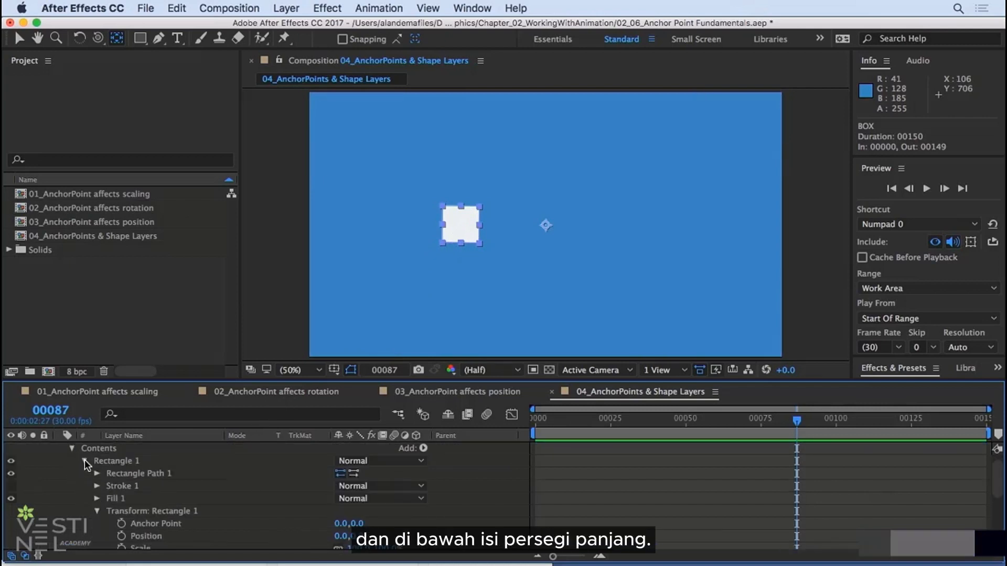
{"action": "left_click", "coordinate": [85, 461]}
{"action": "left_click", "coordinate": [109, 463]}
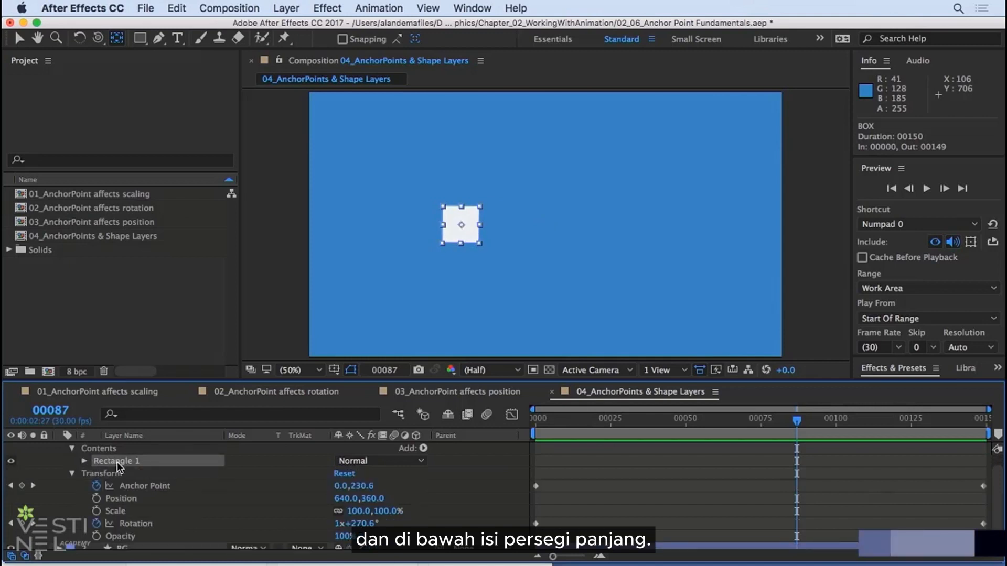
{"action": "left_click", "coordinate": [84, 461]}
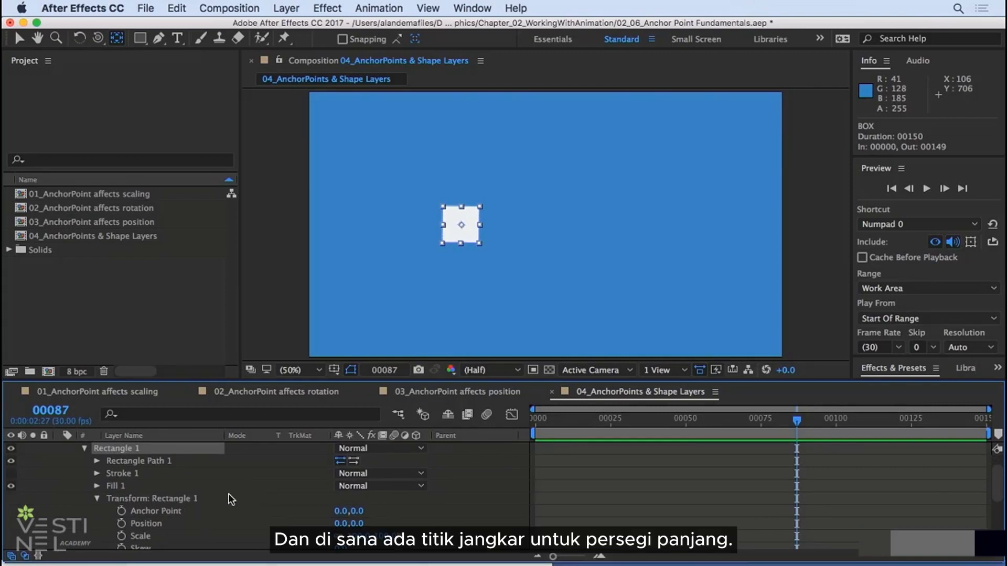
{"action": "scroll", "coordinate": [229, 493], "scroll_direction": "down", "scroll_amount": 1}
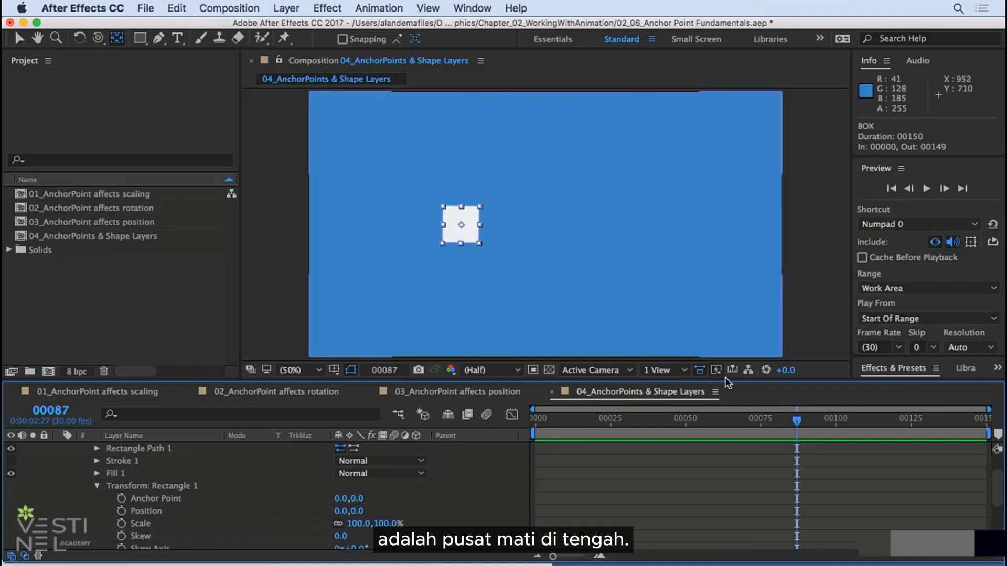
- From frame 45, enlarge the timeline and compare BOX's layer Anchor Point with Transform: Rectangle 1 by selecting each during playback and scrubbing to frame 55
{"action": "left_click_drag", "start_coordinate": [796, 422], "coordinate": [671, 452]}
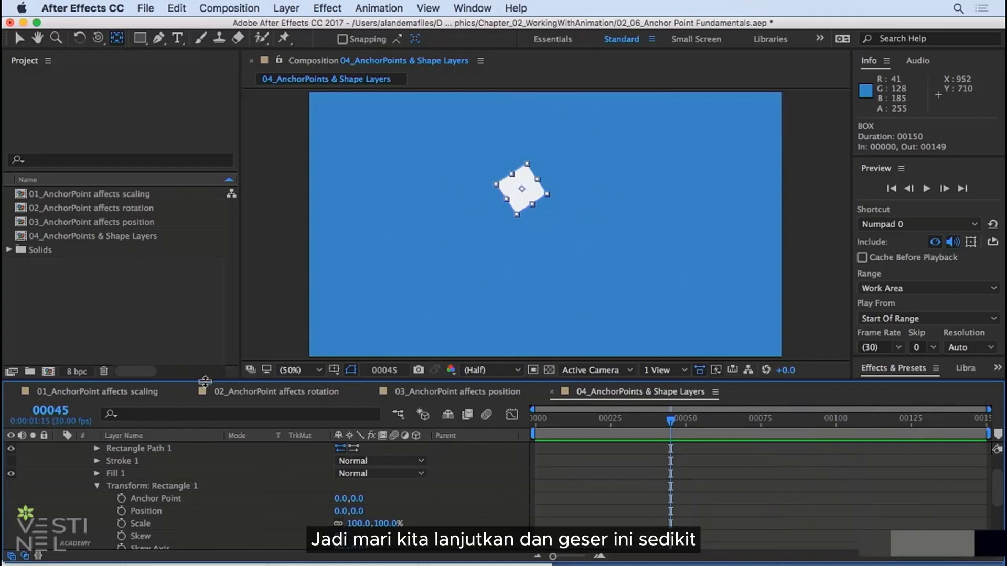
{"action": "left_click_drag", "start_coordinate": [201, 387], "coordinate": [198, 283]}
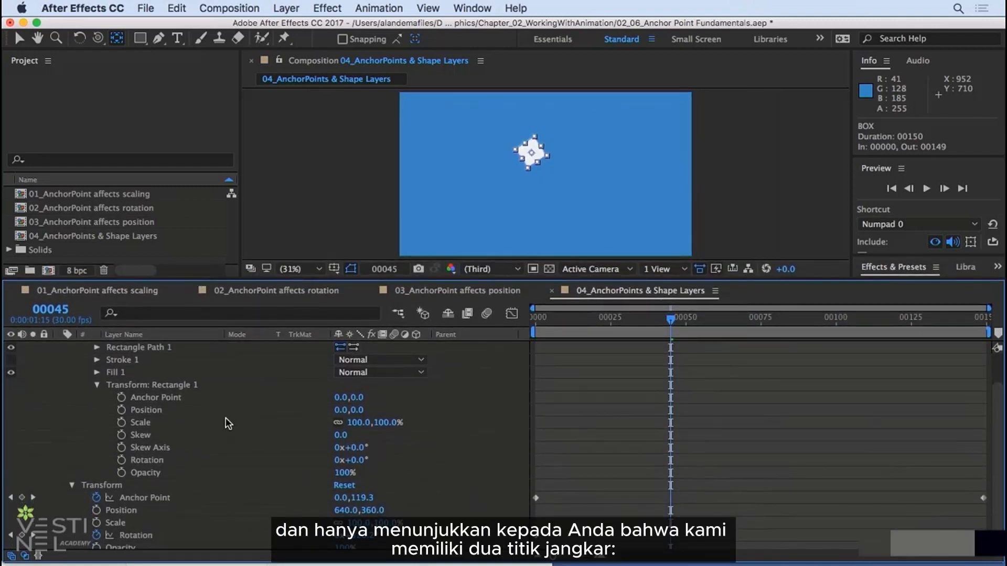
{"action": "left_click", "coordinate": [137, 502]}
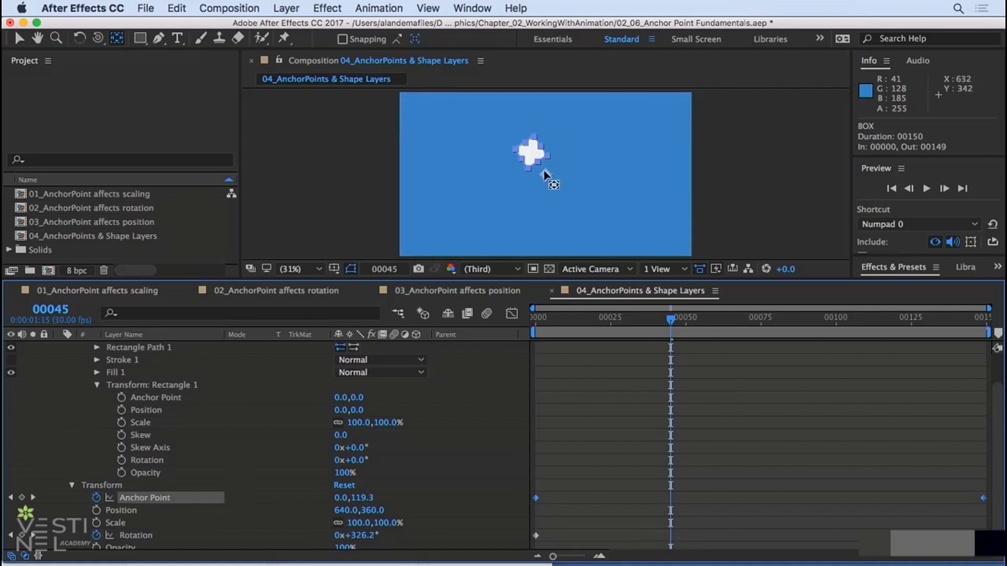
{"action": "key", "text": "space"}
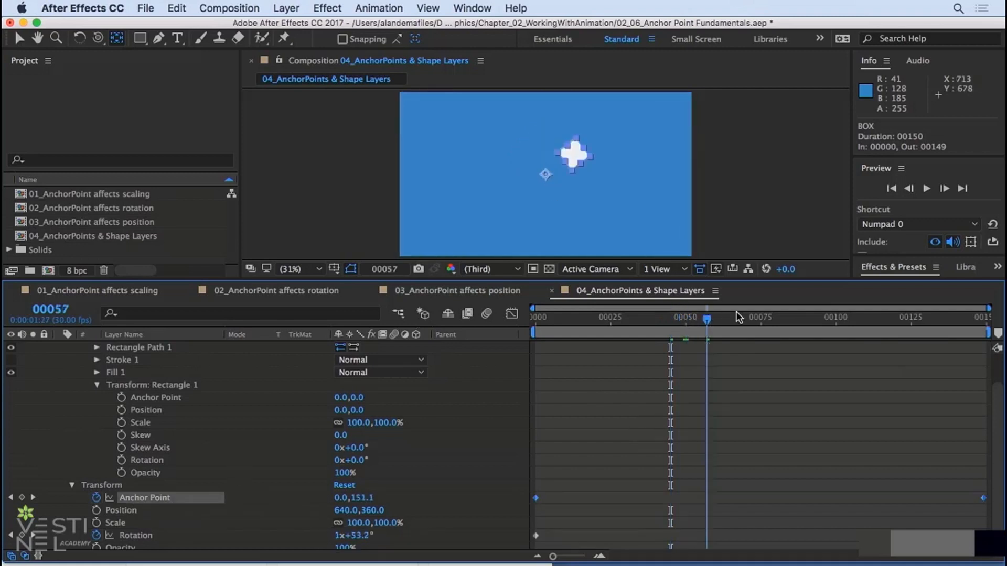
{"action": "left_click", "coordinate": [153, 385]}
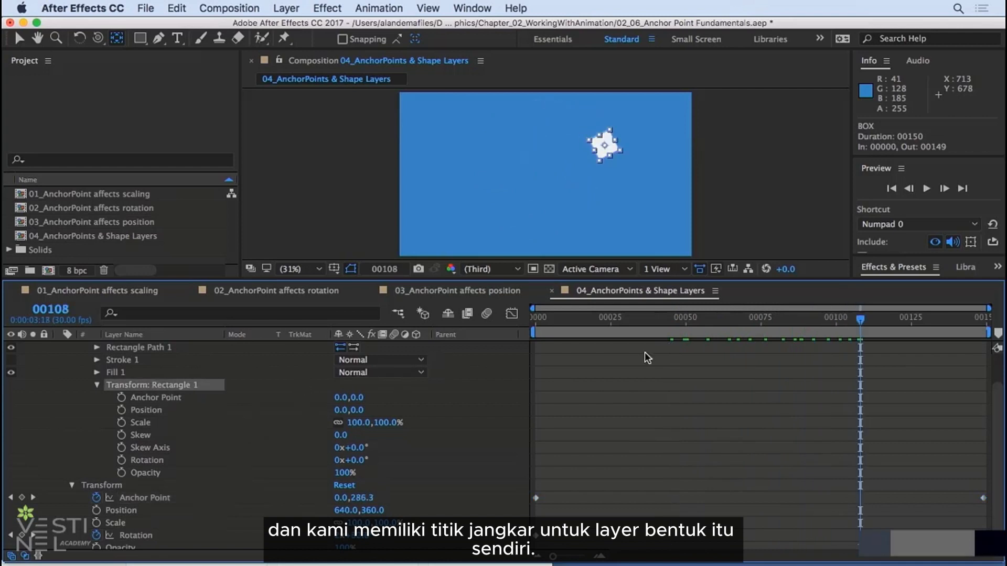
{"action": "left_click_drag", "start_coordinate": [754, 326], "coordinate": [702, 334]}
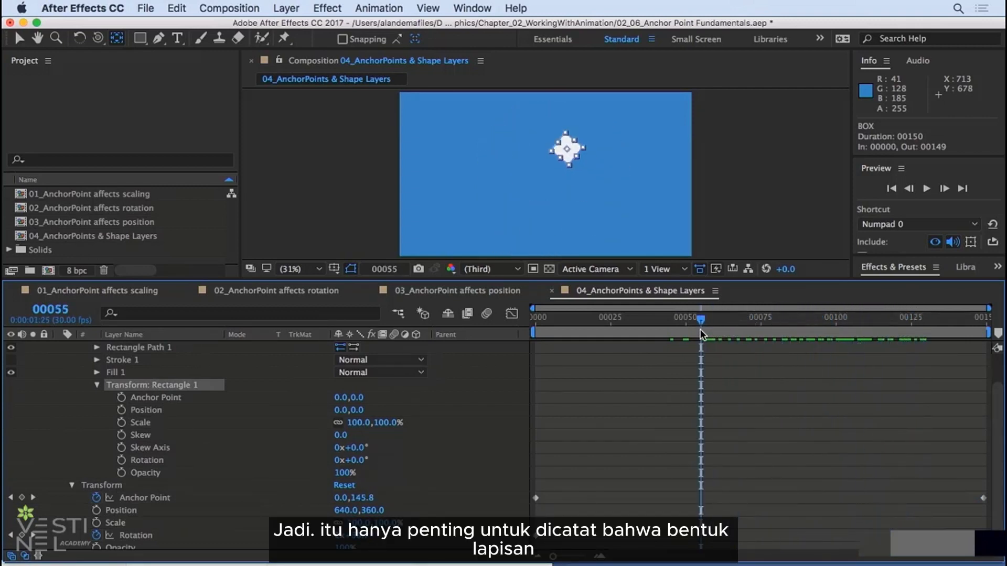